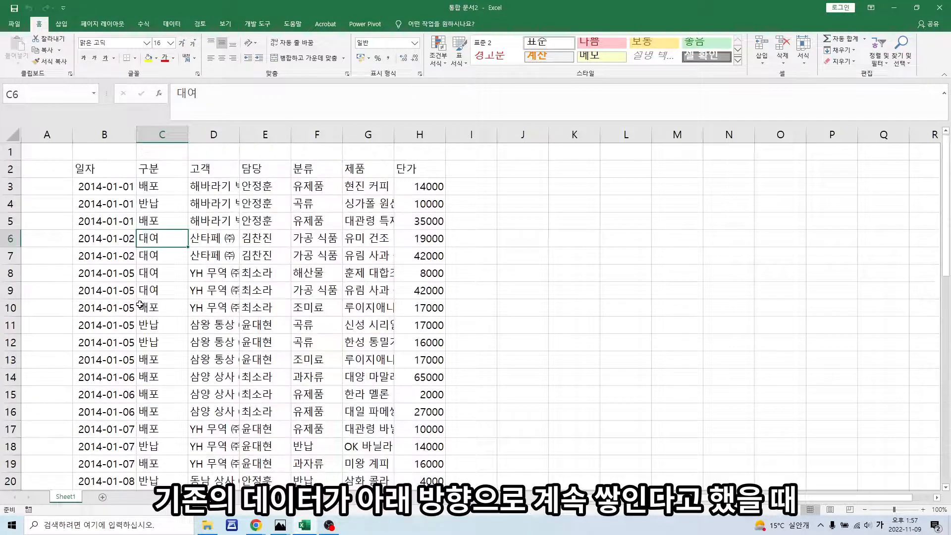
Step: Review the data down to row 47, then AutoFit columns B through H to their contents
scroll(124, 317, down, 11)
scroll(121, 322, down, 2)
drag(119, 323, 420, 326)
click(204, 270)
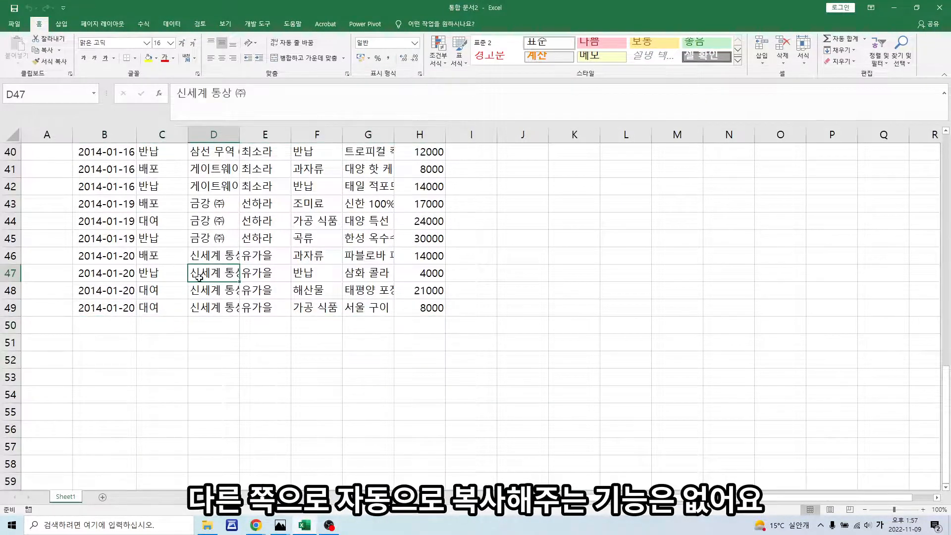
scroll(205, 269, up, 13)
click(168, 219)
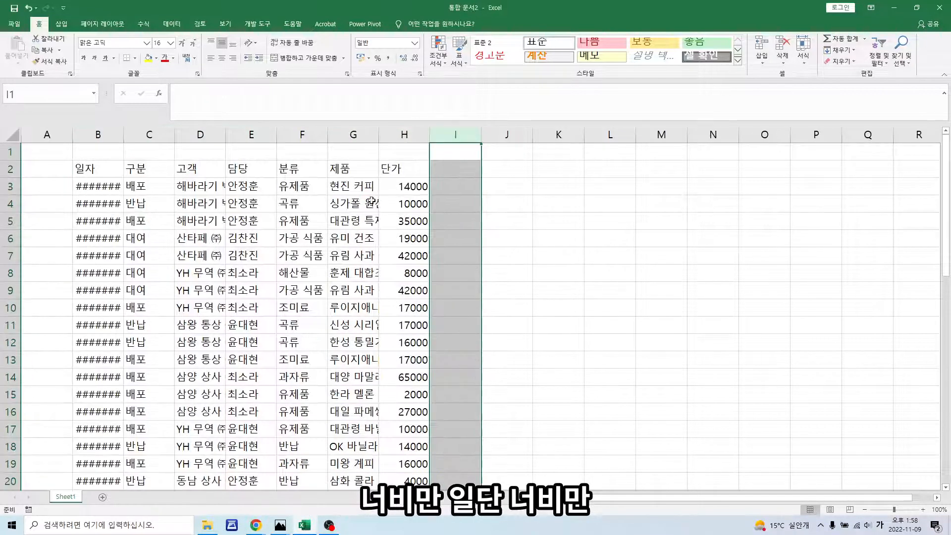
drag(78, 133, 404, 134)
double_click(430, 134)
click(300, 216)
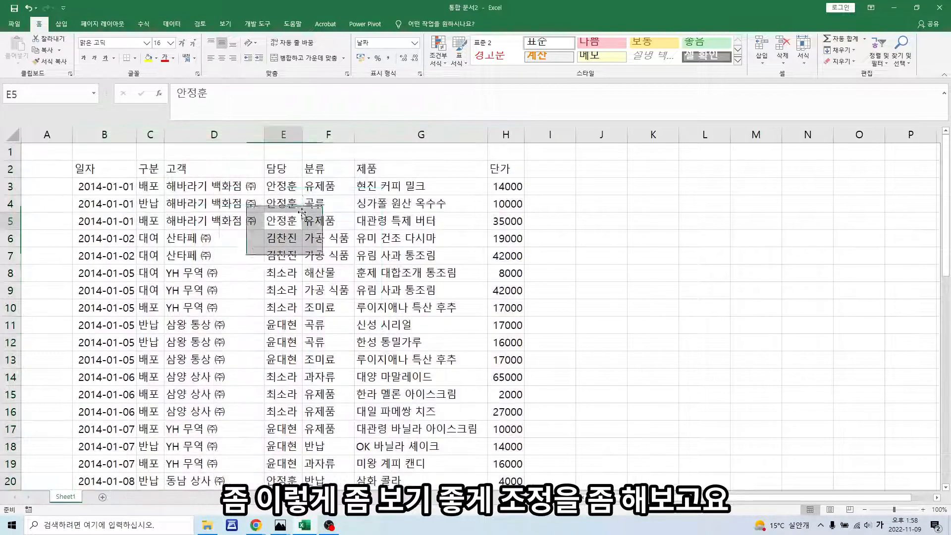
Step: Turn on AutoFilter for the header row and check the 구분 filter dropdown without changes
click(203, 203)
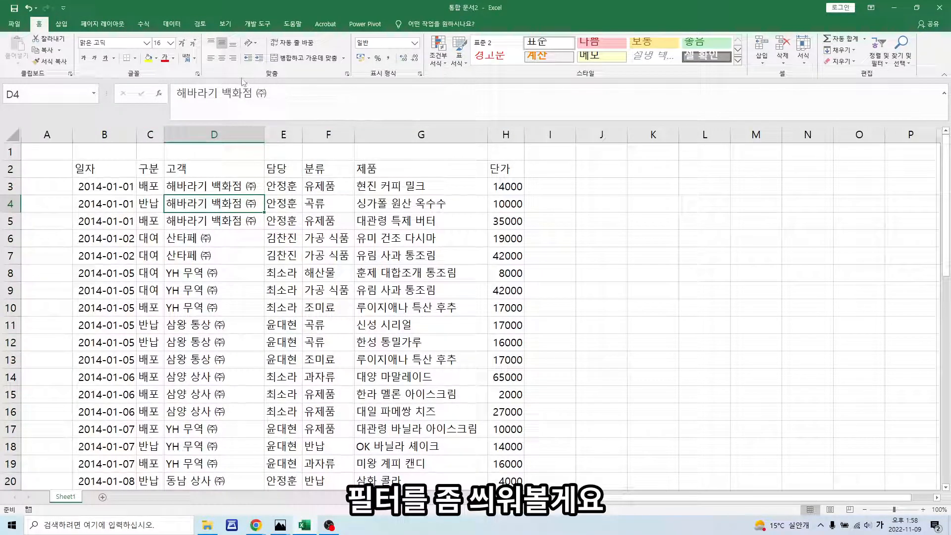
click(166, 27)
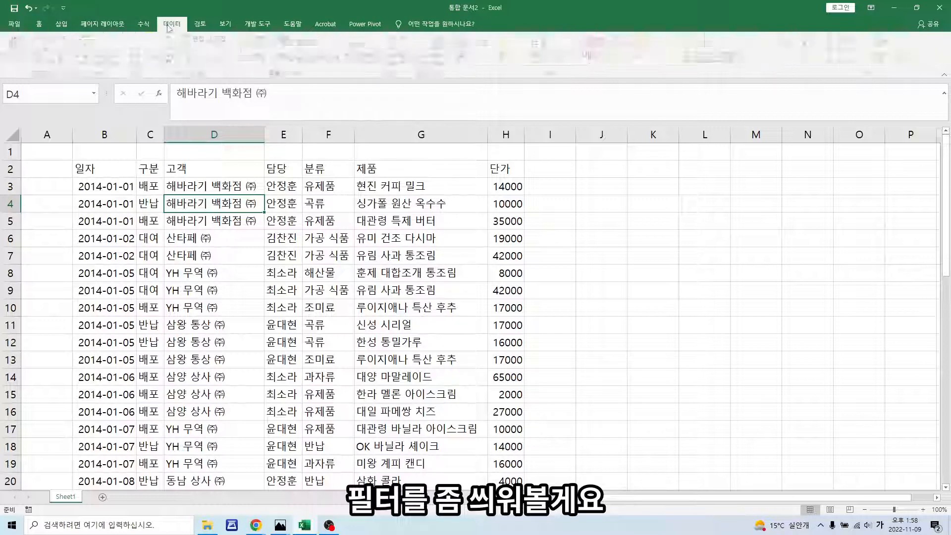
click(288, 50)
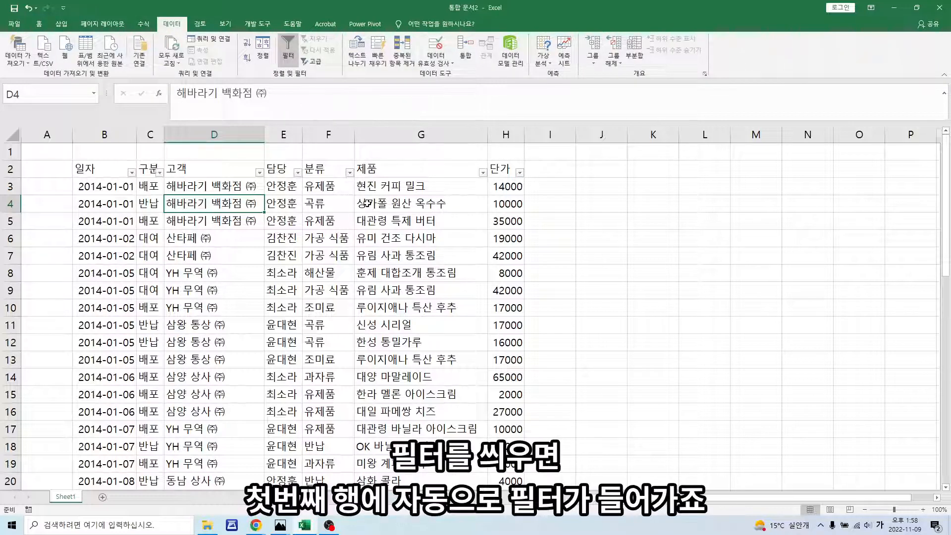
click(185, 171)
click(145, 169)
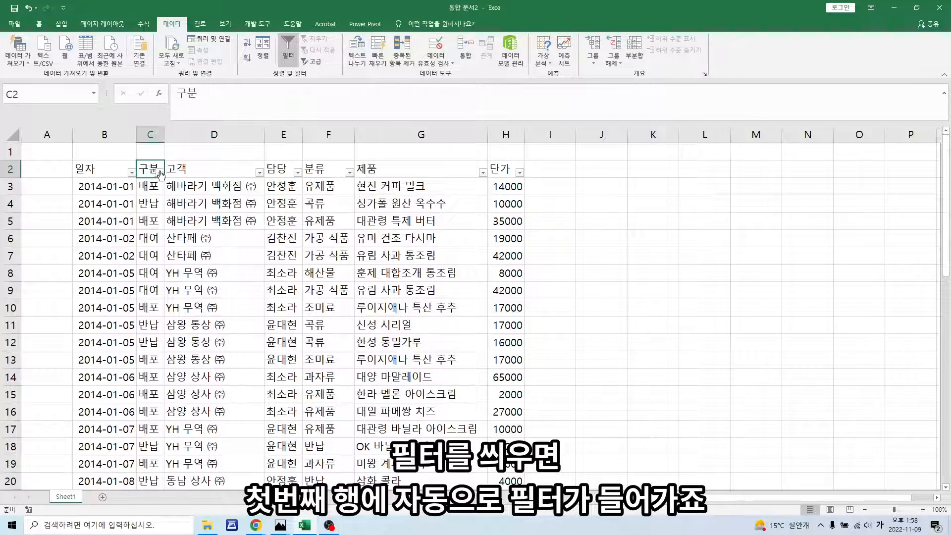
click(160, 172)
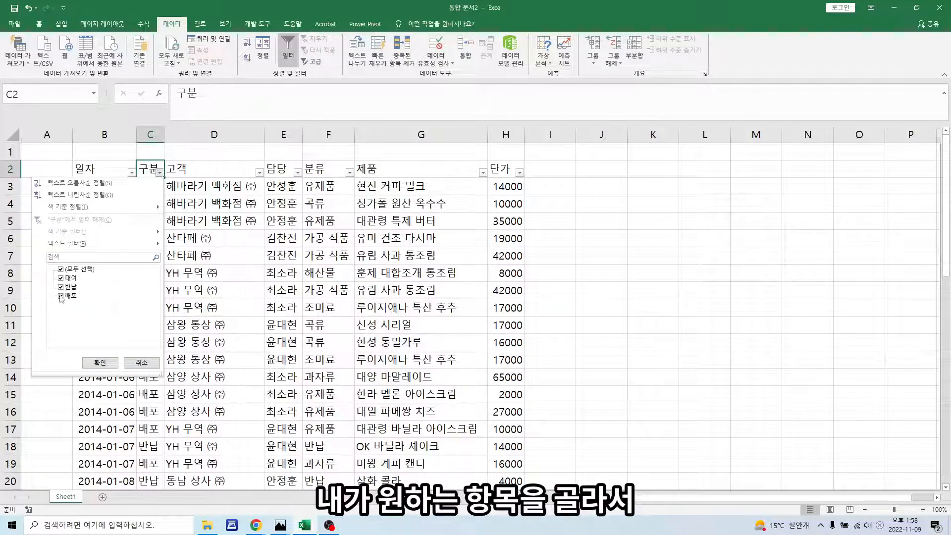
click(99, 362)
click(175, 199)
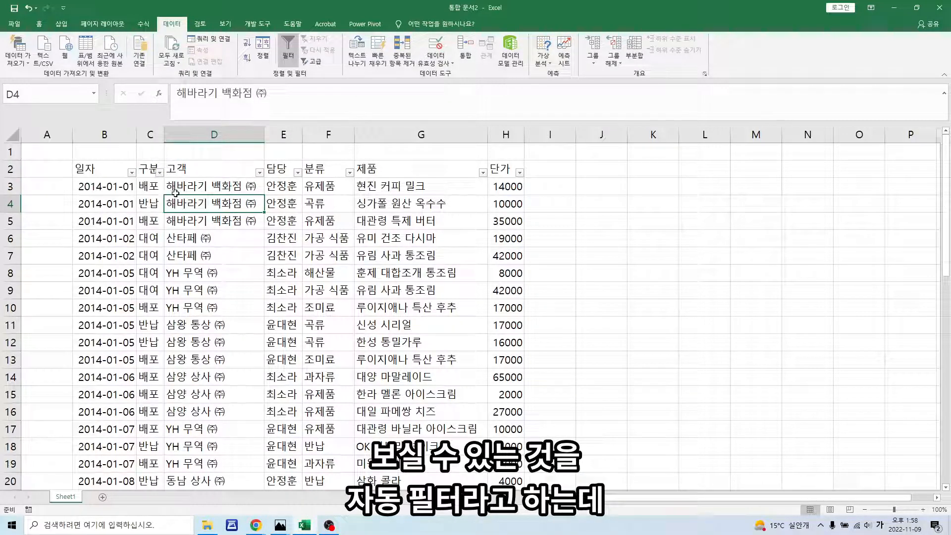
Step: Switch to the Insert (삽입) ribbon and browse the sales data, ending on cell B5
click(60, 24)
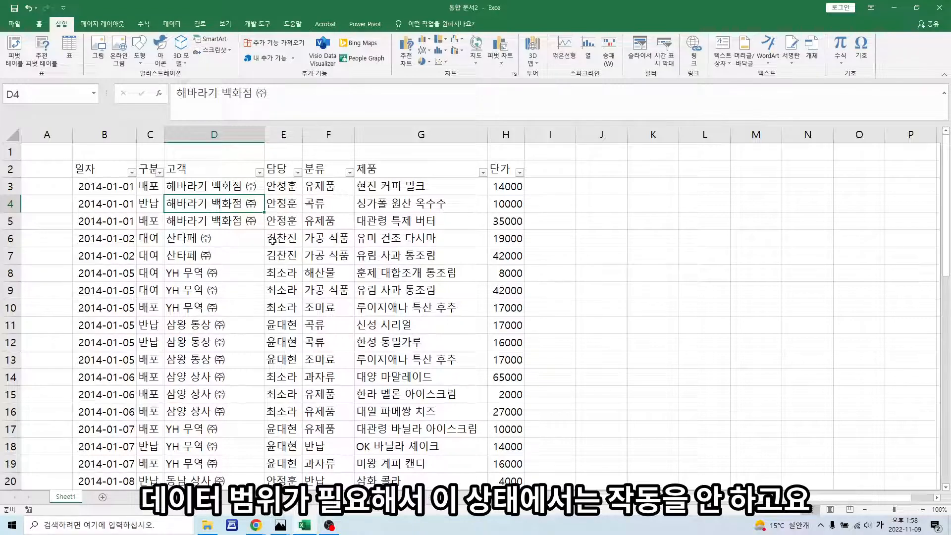
scroll(321, 257, down, 12)
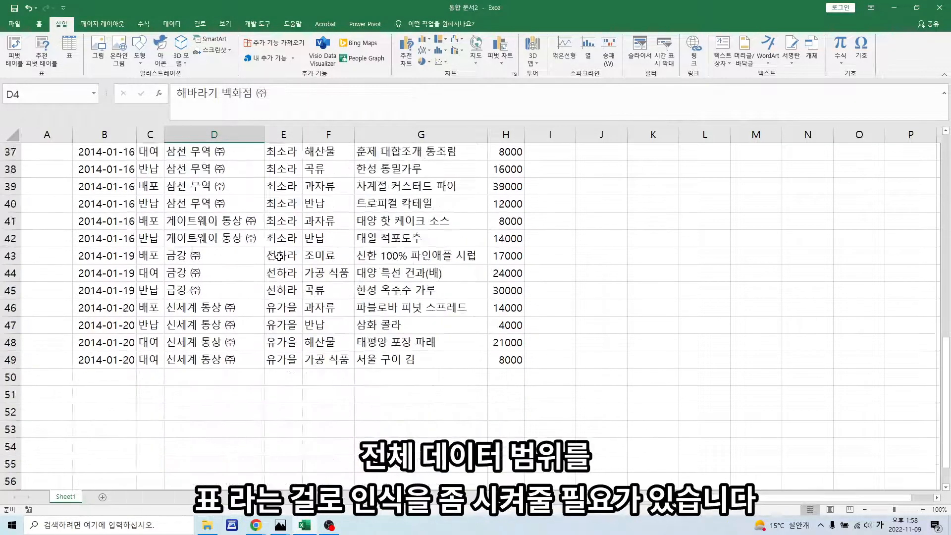
scroll(282, 258, up, 11)
scroll(281, 258, up, 1)
click(214, 256)
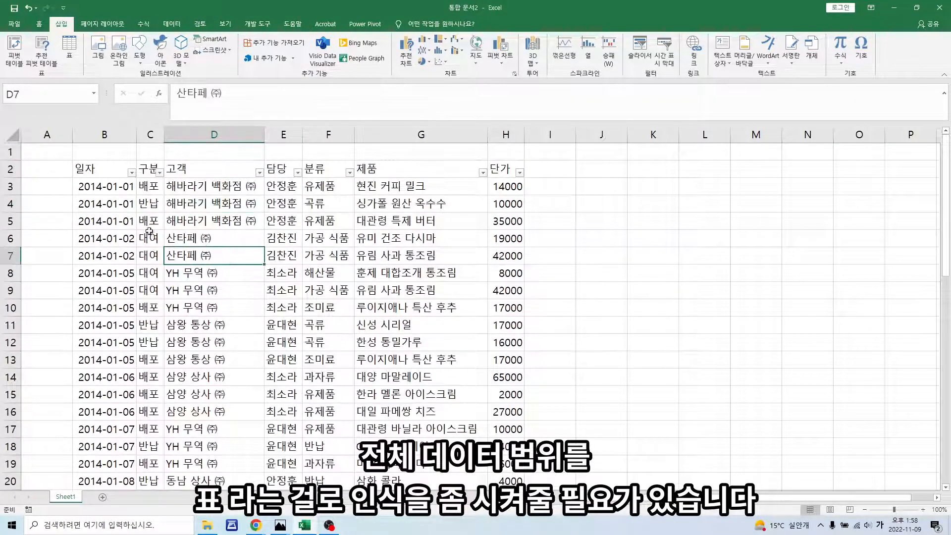
click(128, 223)
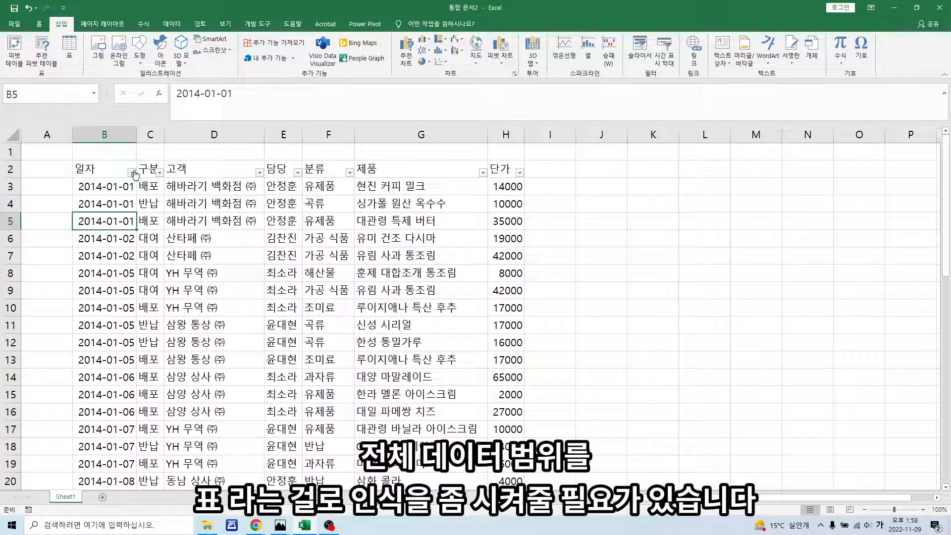
Step: Format range B2:H49 as a table with headers using a blue medium style
click(39, 24)
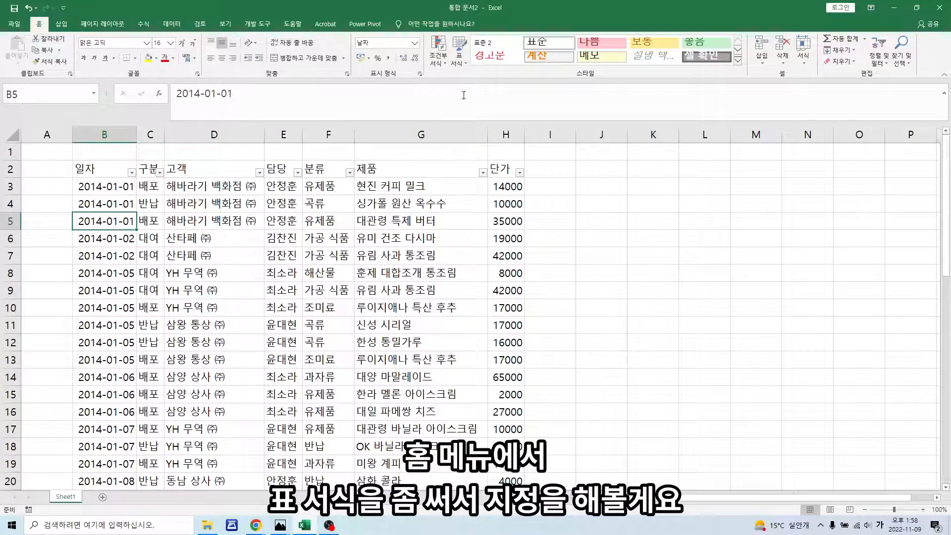
click(461, 59)
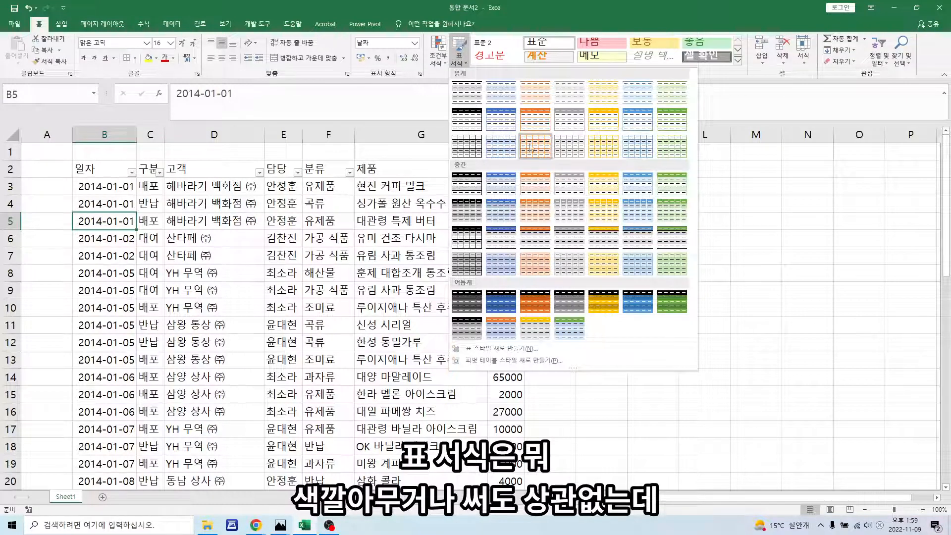
click(501, 187)
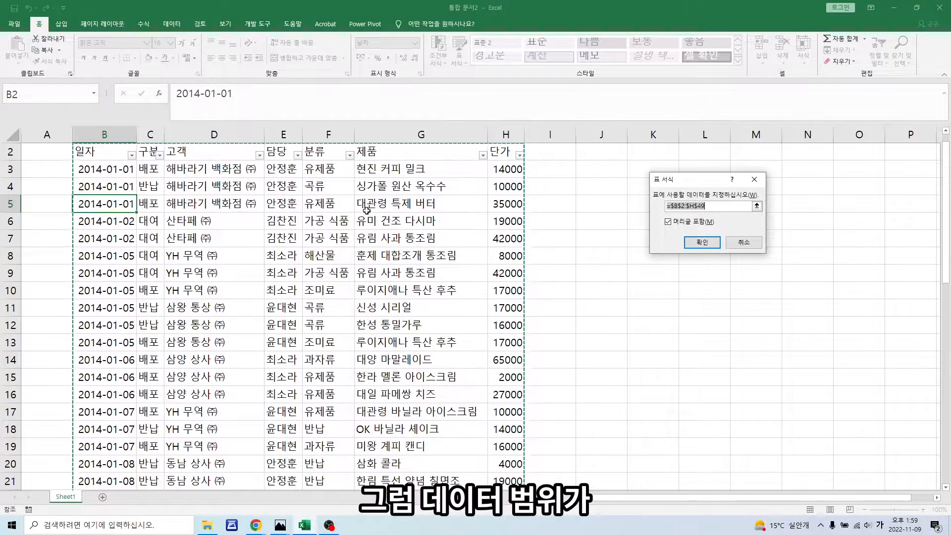
scroll(367, 210, down, 14)
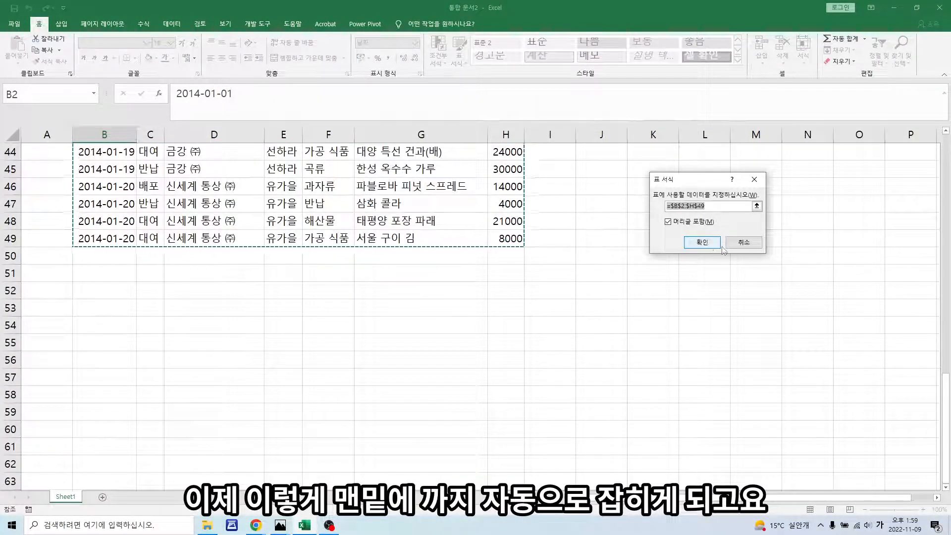
click(694, 242)
scroll(328, 240, up, 14)
click(328, 240)
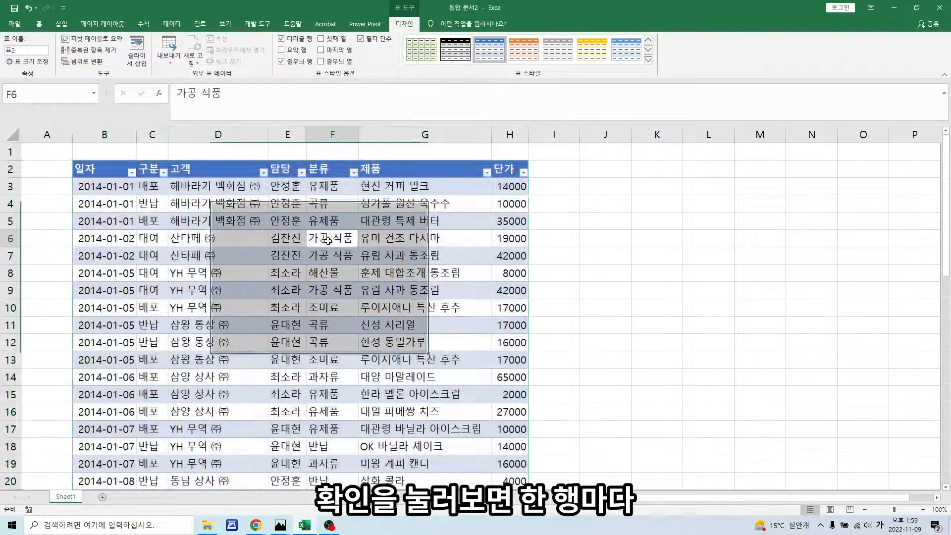
Step: Uncheck Banded Rows (줄무늬 행) so the table's data rows appear plain white
click(221, 255)
click(230, 287)
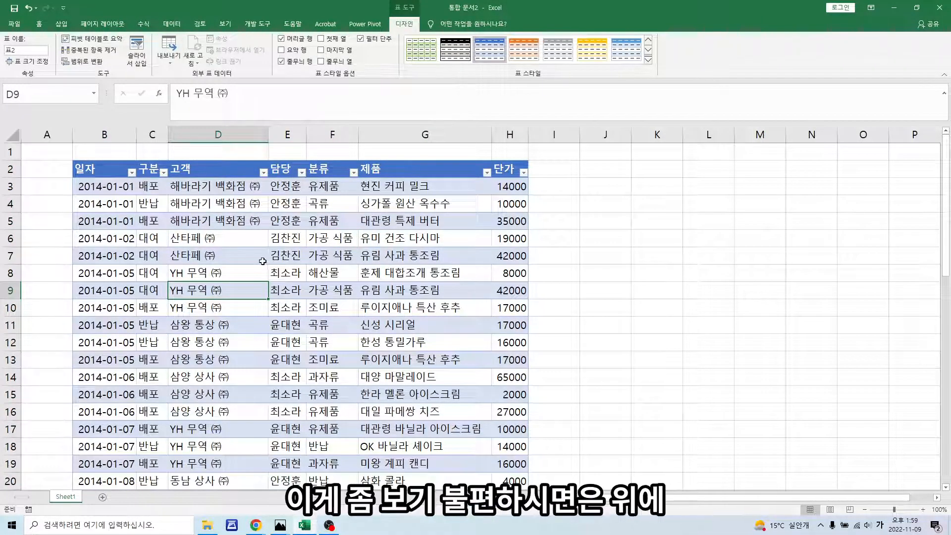
click(291, 62)
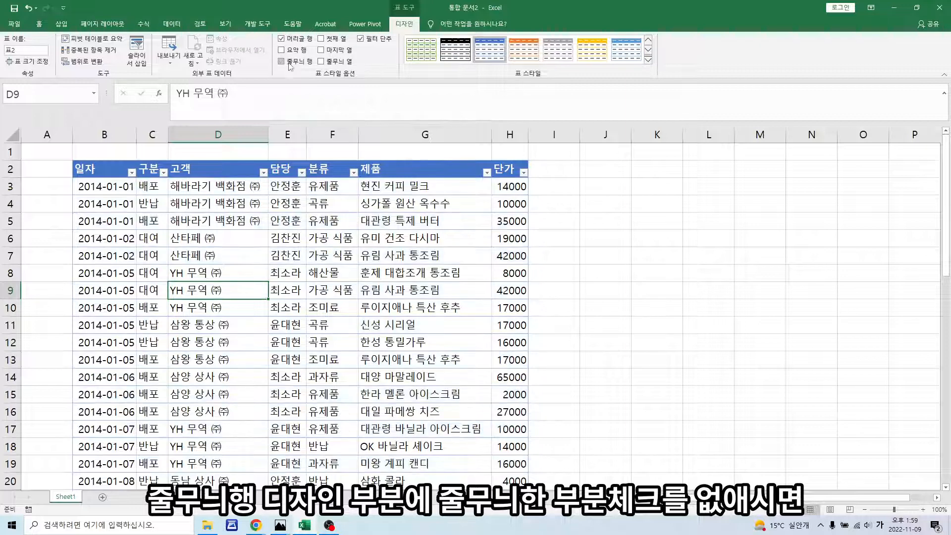
click(263, 252)
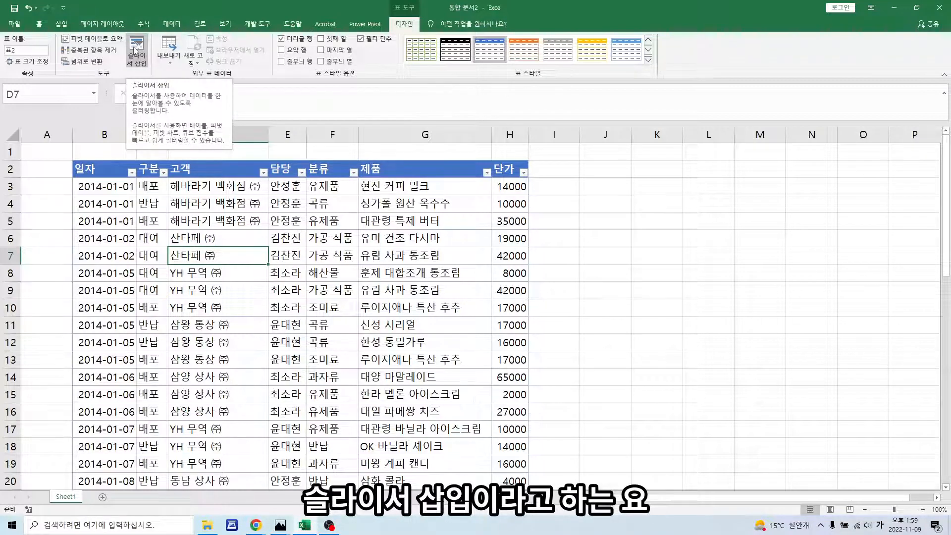
Step: Insert a slicer for the table's 구분 column
click(136, 50)
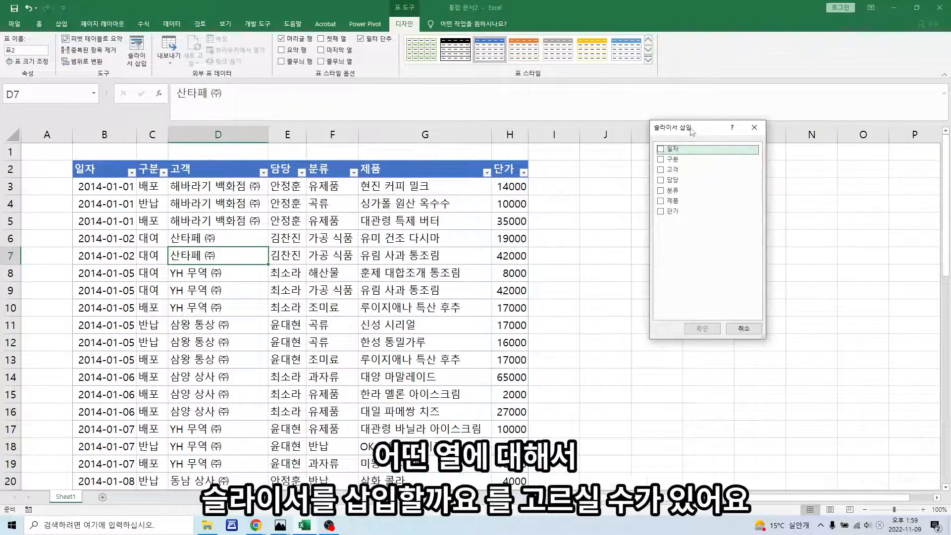
drag(693, 131, 654, 172)
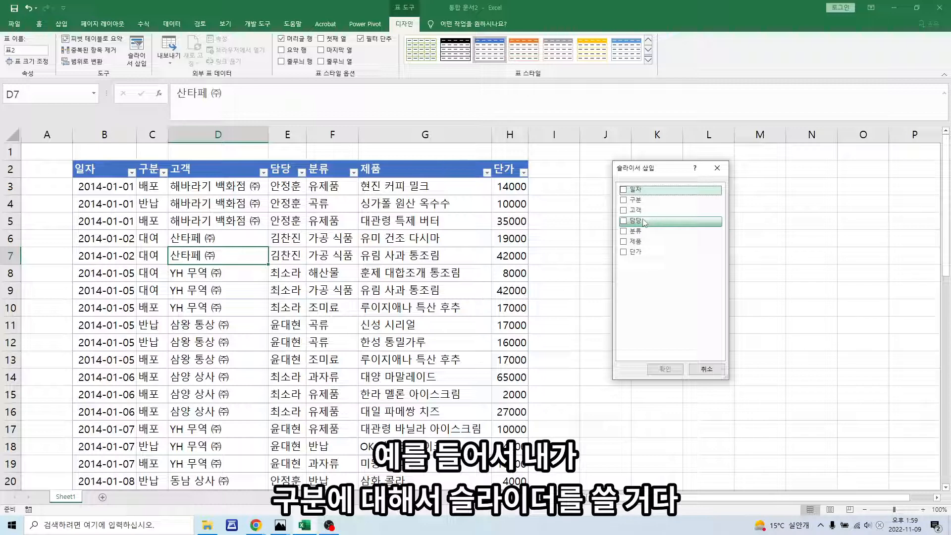
click(635, 200)
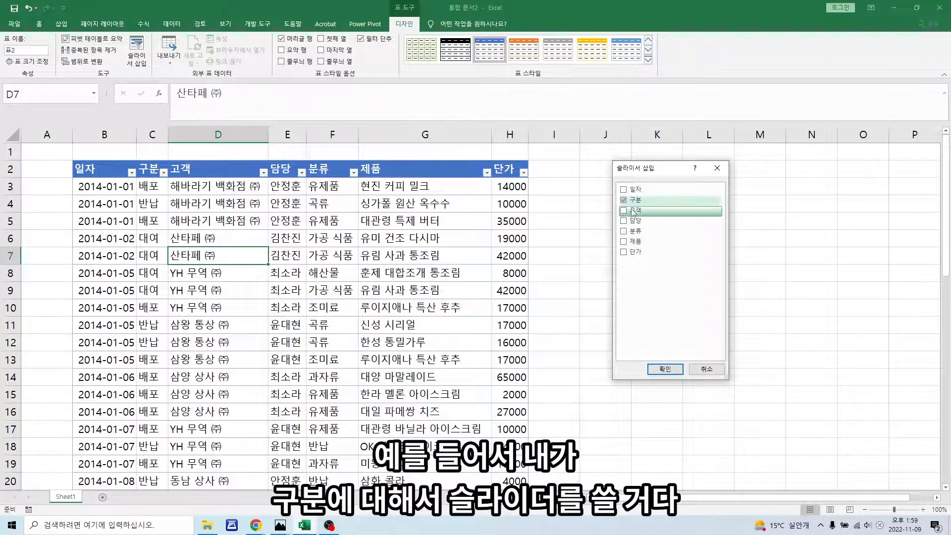
click(666, 368)
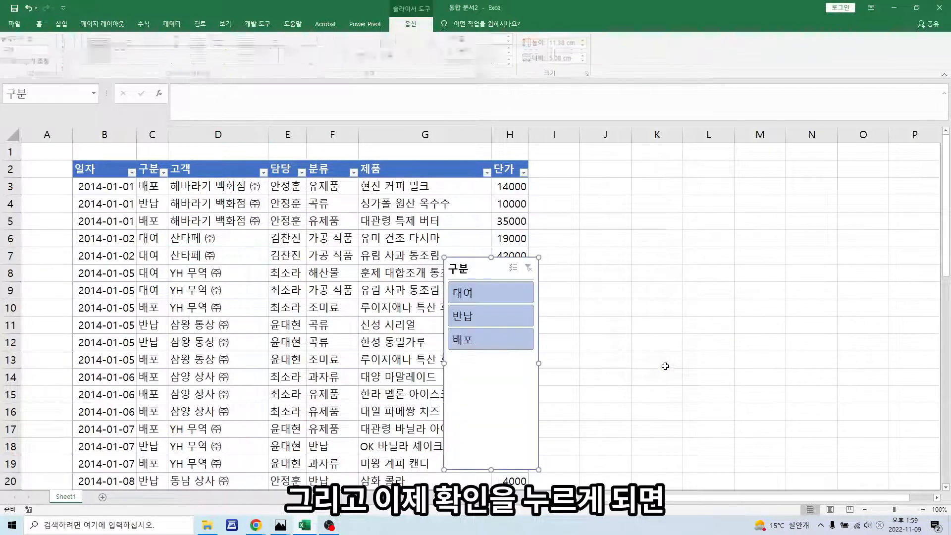
Step: Move the 구분 slicer over columns J–K, try 대여, 반납 and 배포, then filter to 대여
drag(482, 270, 629, 182)
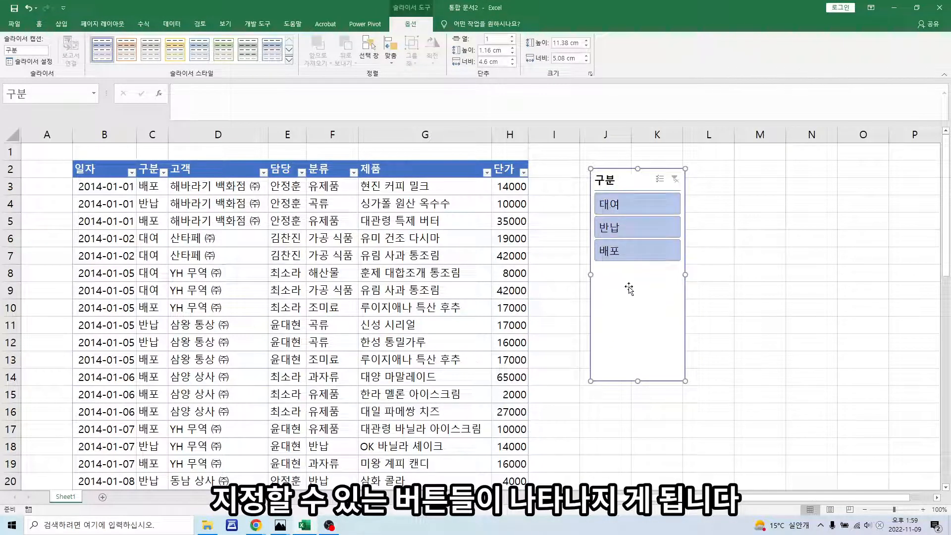
click(623, 207)
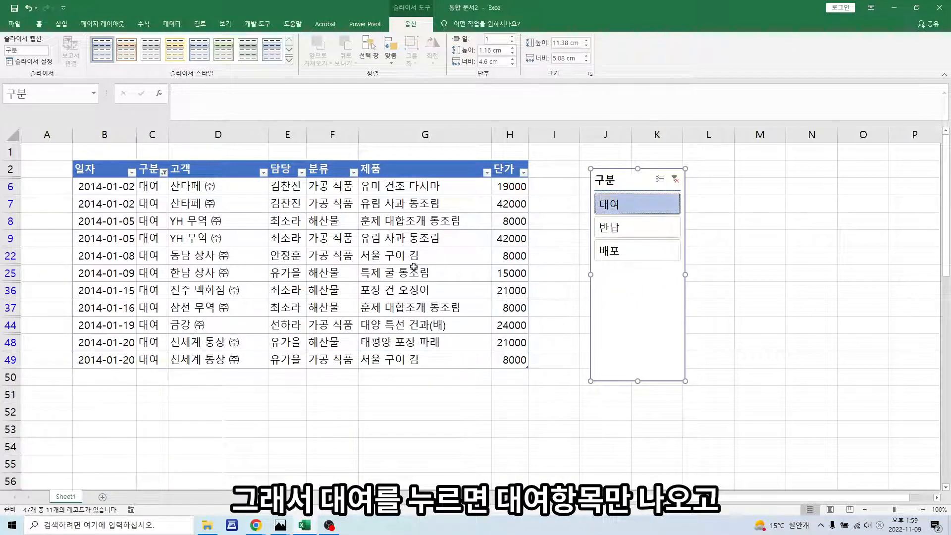
click(628, 226)
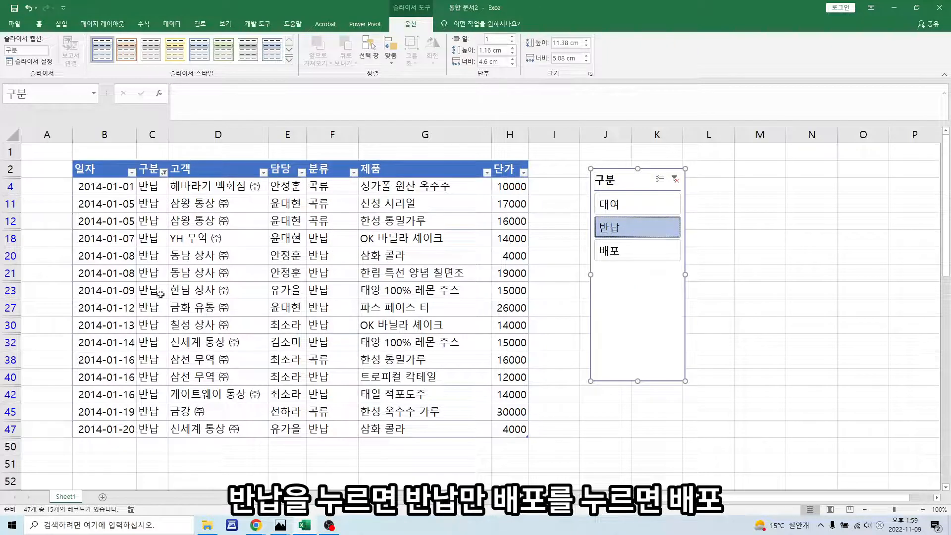
click(624, 256)
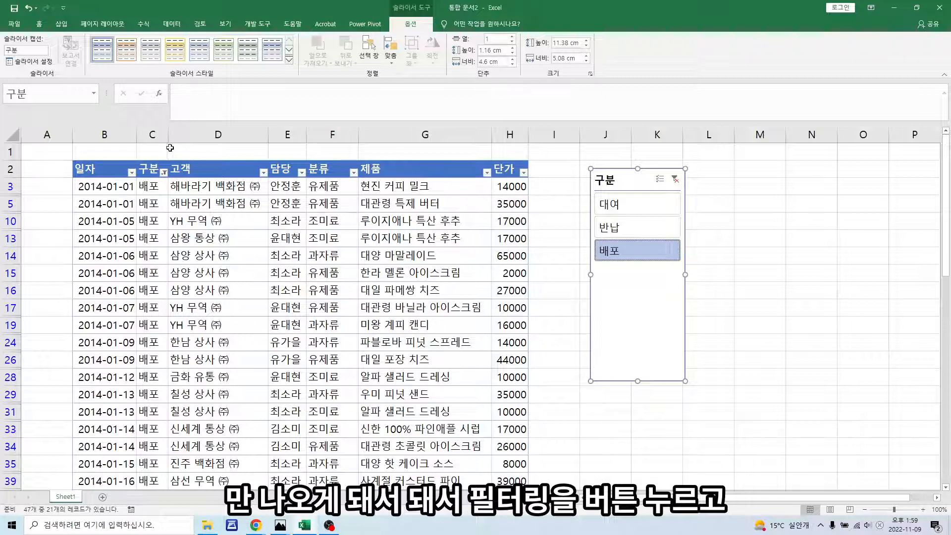
click(602, 204)
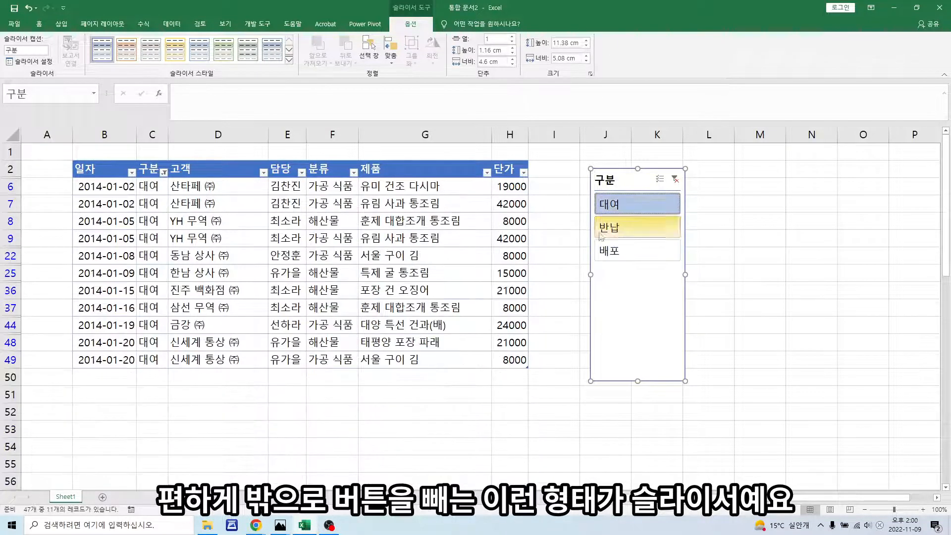
Step: Enable Multi-Select on the 구분 slicer and select 반납 and 배포 alongside 대여
click(660, 181)
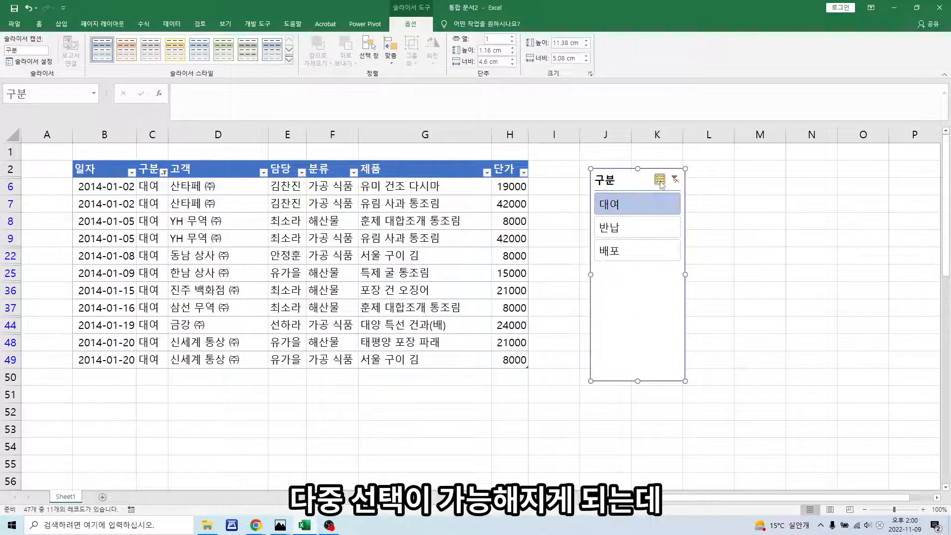
click(612, 224)
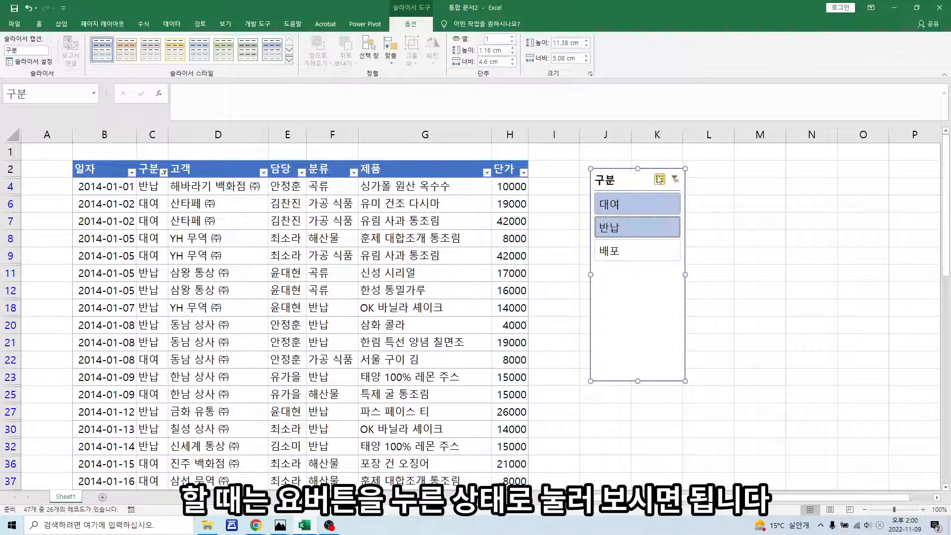
click(617, 246)
click(617, 247)
click(619, 232)
click(622, 236)
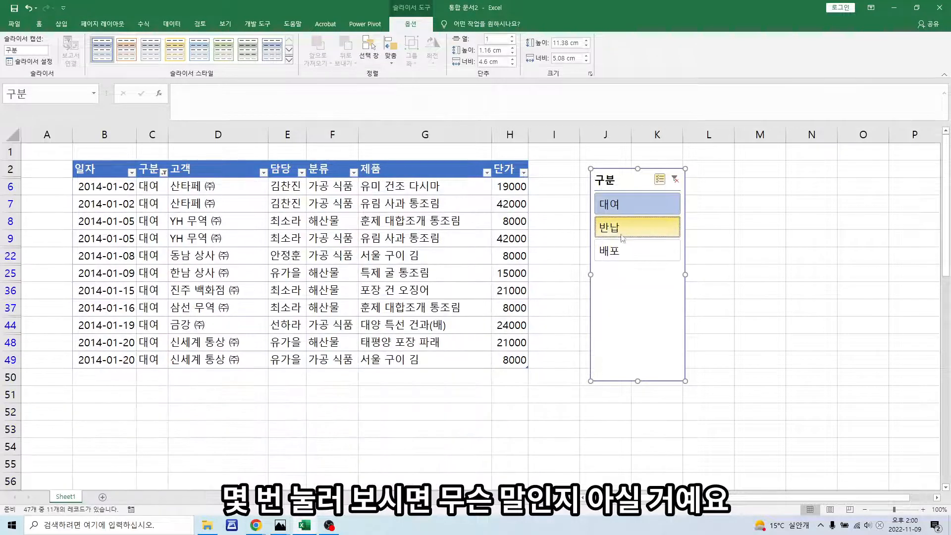
click(623, 251)
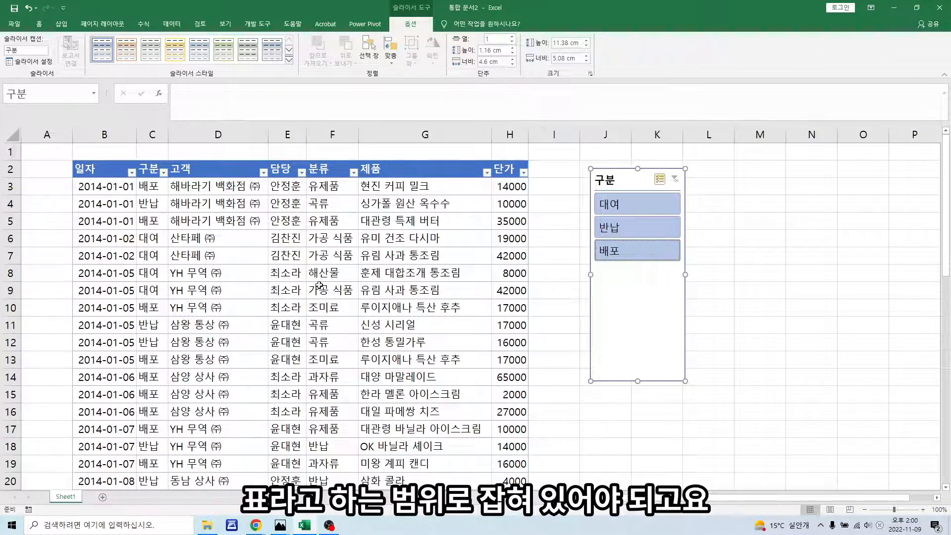
click(363, 276)
scroll(389, 333, down, 18)
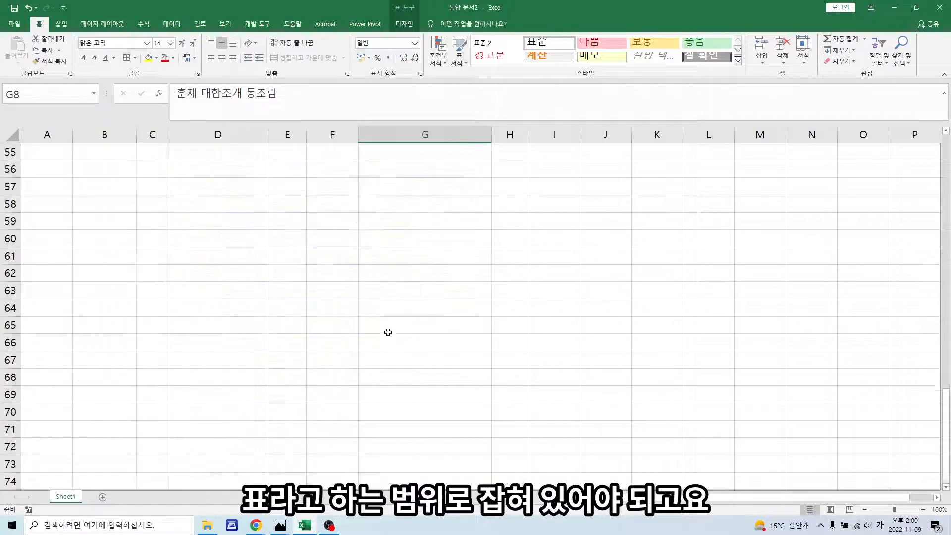
scroll(420, 345, up, 7)
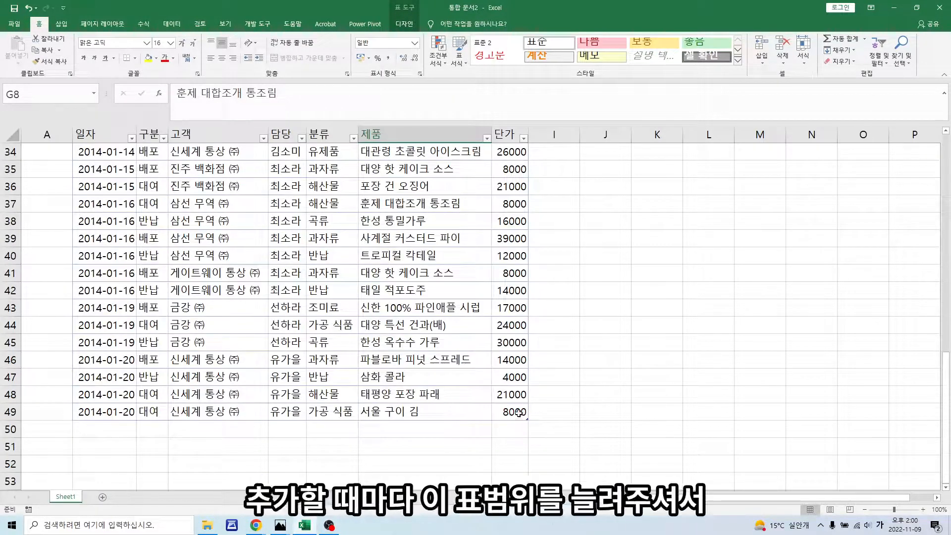
click(515, 412)
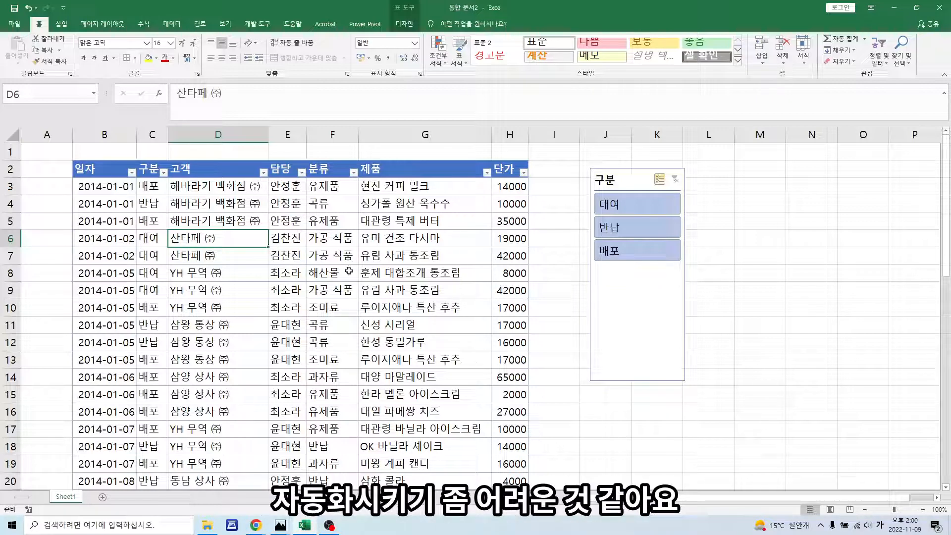
click(388, 250)
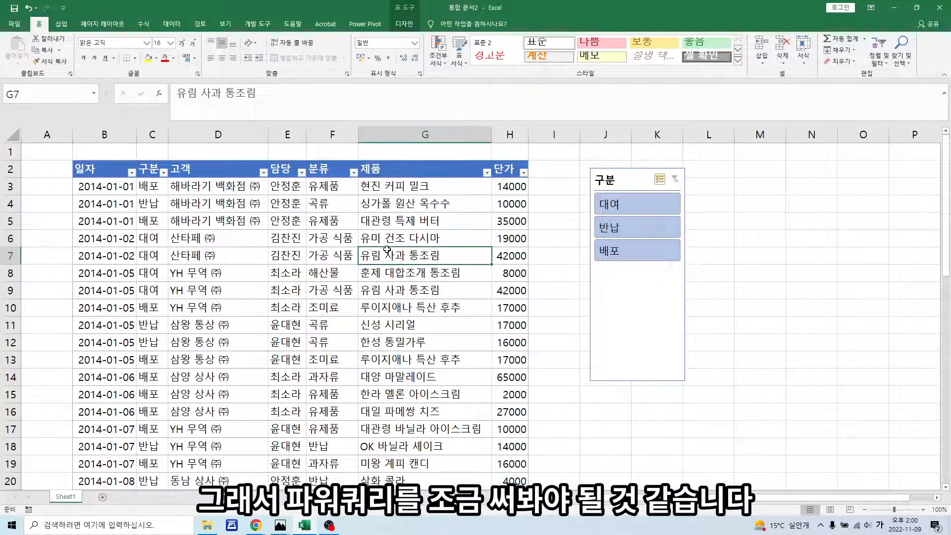
click(203, 258)
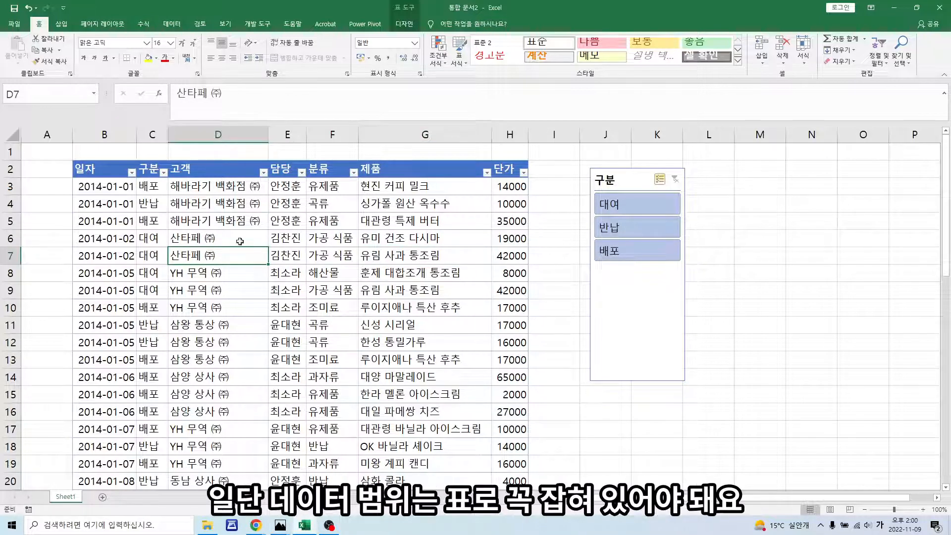
click(214, 225)
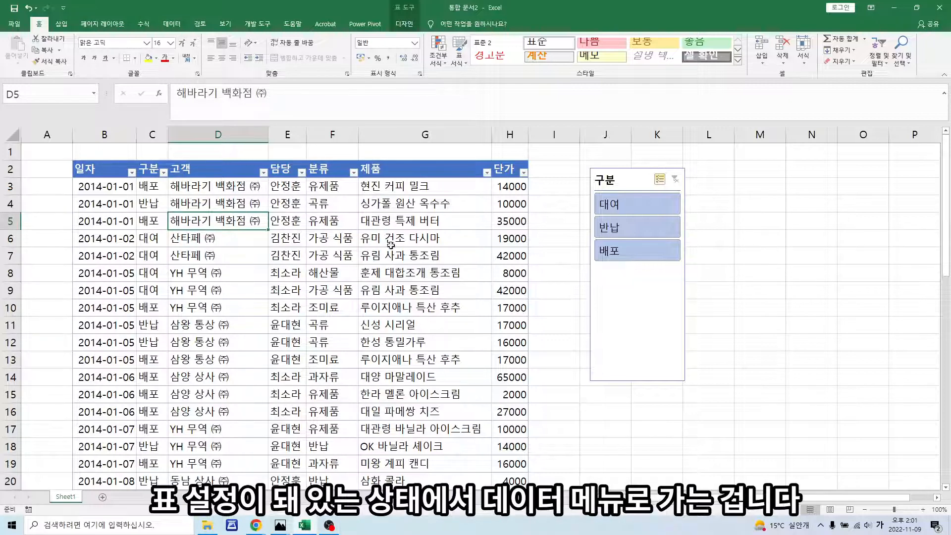
Step: Load the sales table into Power Query using Data > From Table/Range
click(172, 25)
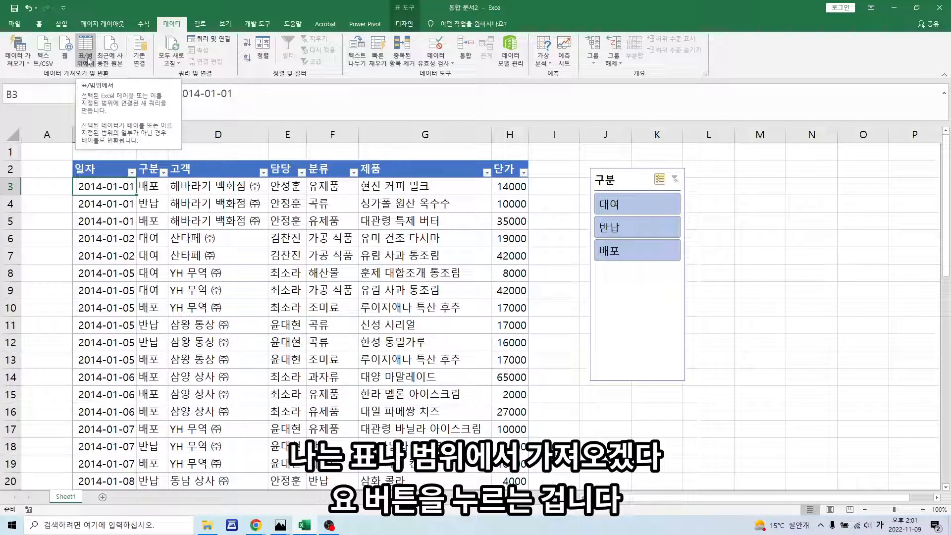
click(85, 46)
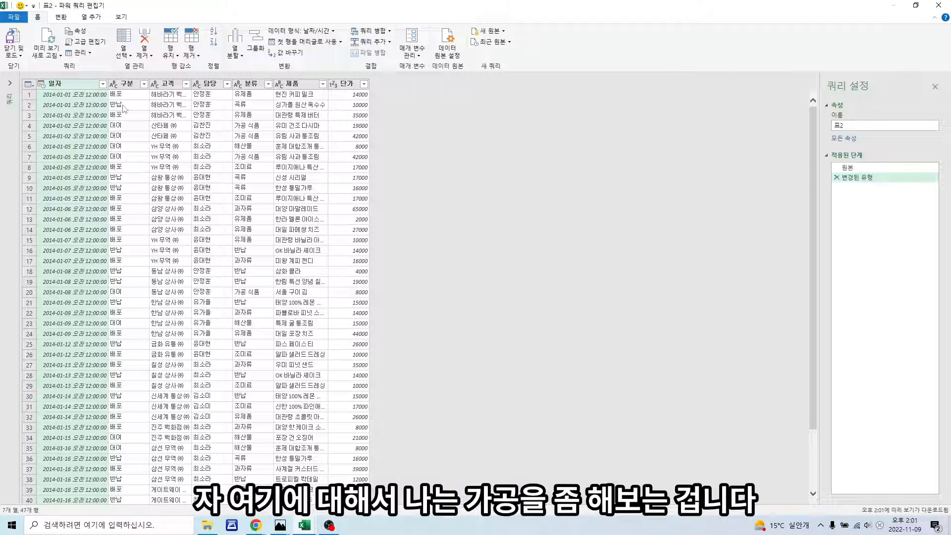
Step: Filter the 구분 column to keep only the 대여 rows
click(144, 86)
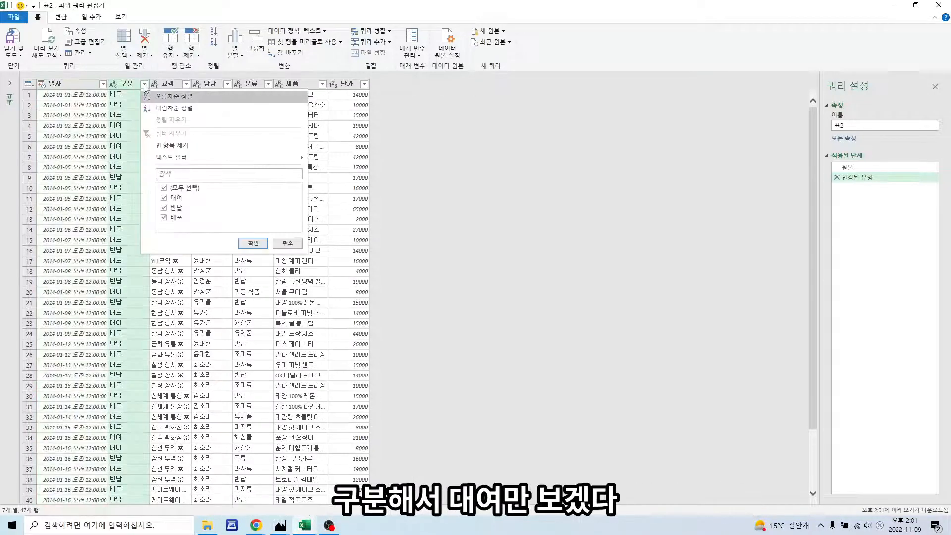
click(164, 188)
click(165, 198)
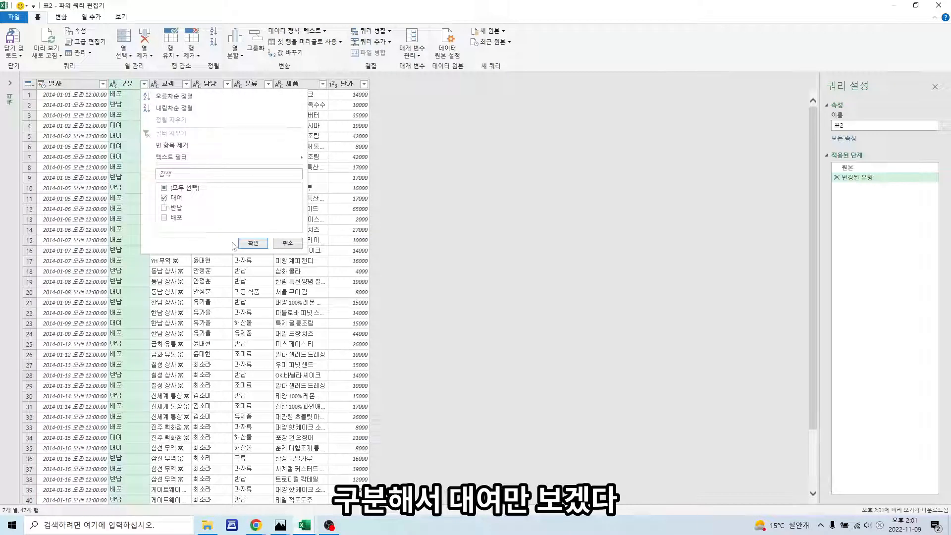
click(249, 243)
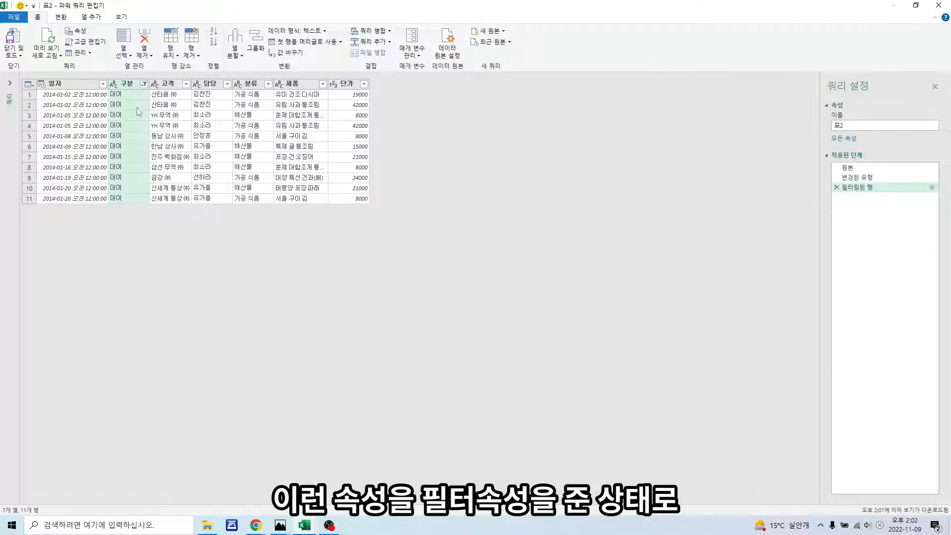
Step: Rename the query to 대여 in Query Settings
click(851, 127)
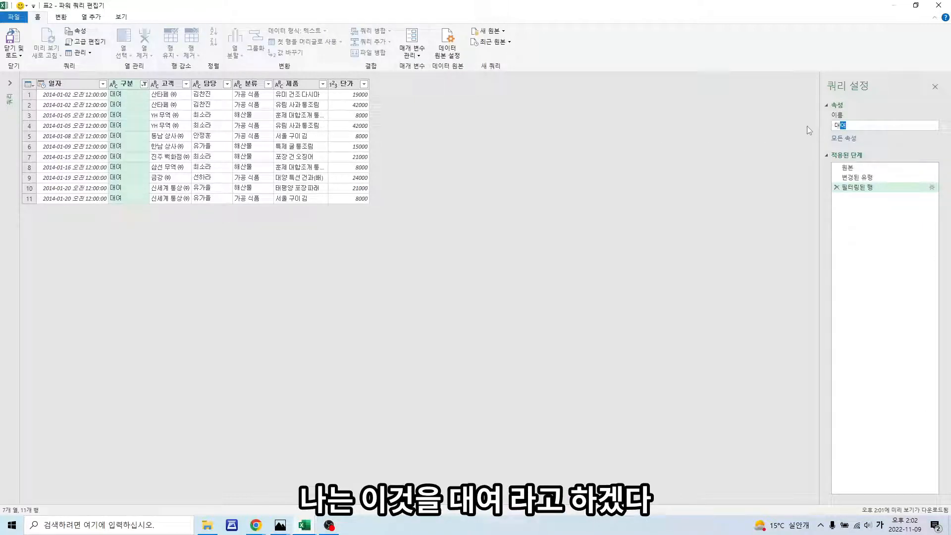
text(대여)
key(Return)
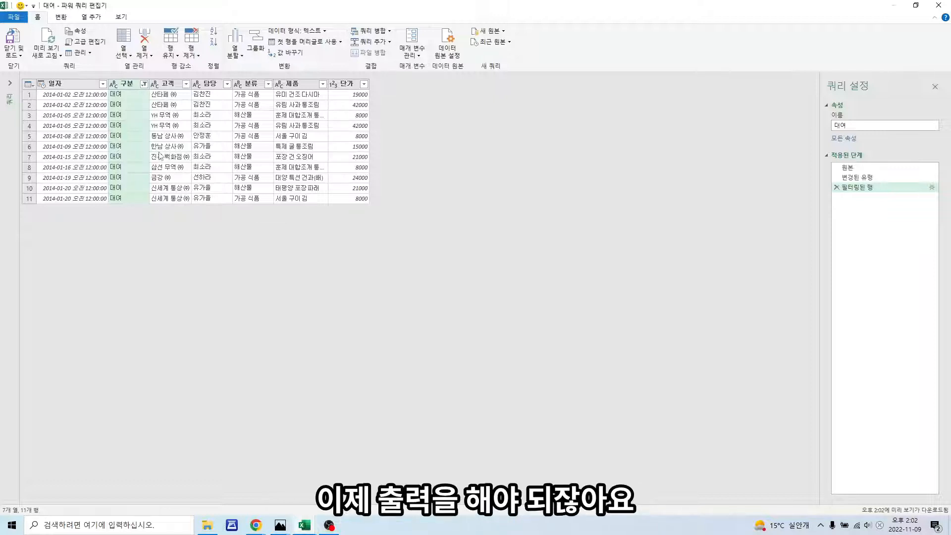
Step: Close & Load To a table on a new worksheet
click(14, 55)
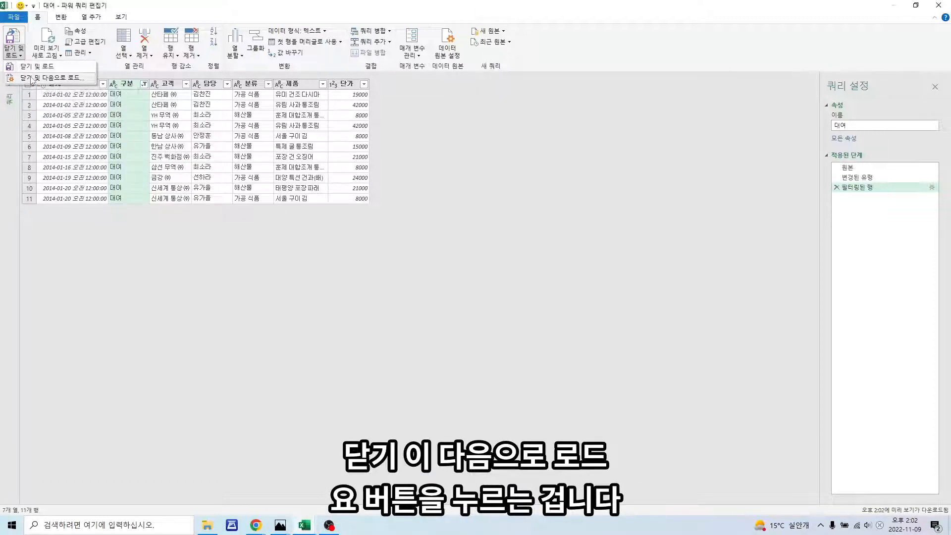
click(31, 77)
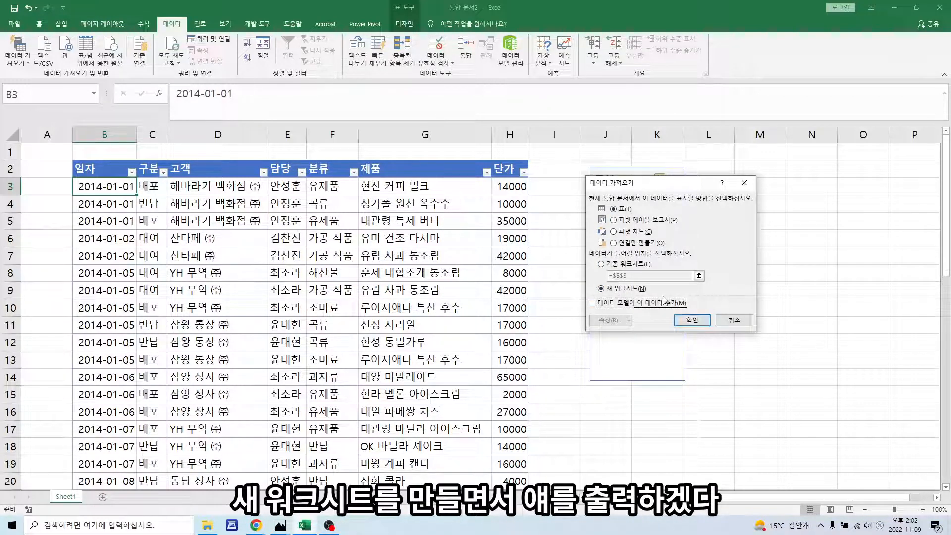
click(702, 321)
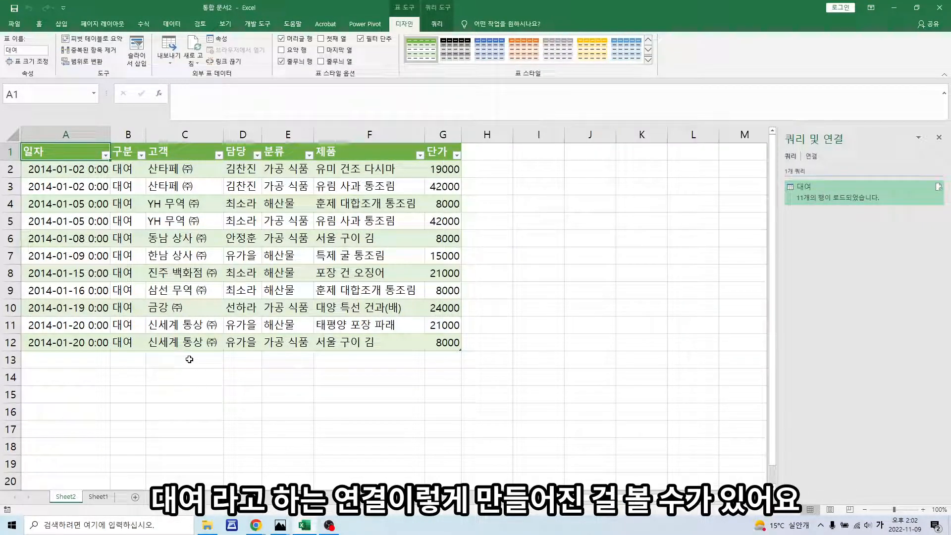
Step: Turn off Banded Rows on the 대여 query table, keeping its header filter buttons on
click(290, 189)
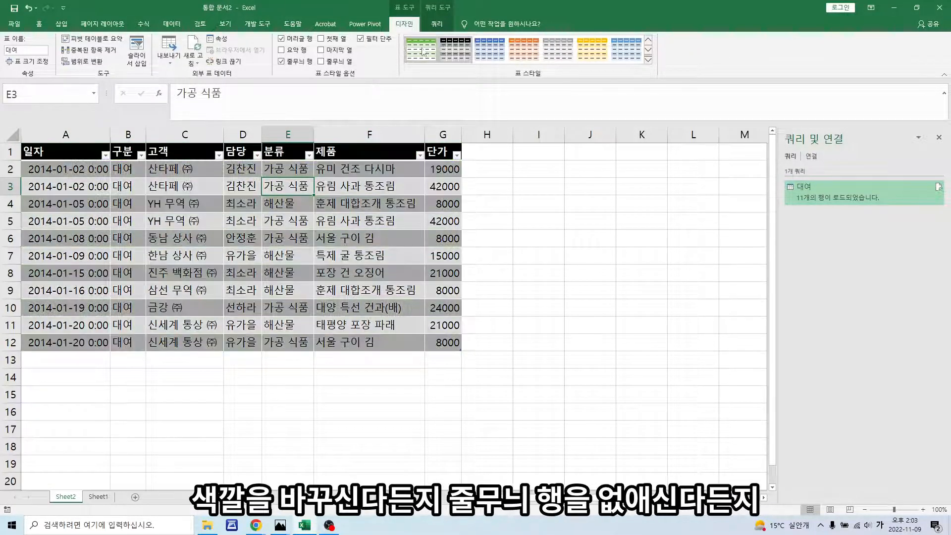
click(296, 62)
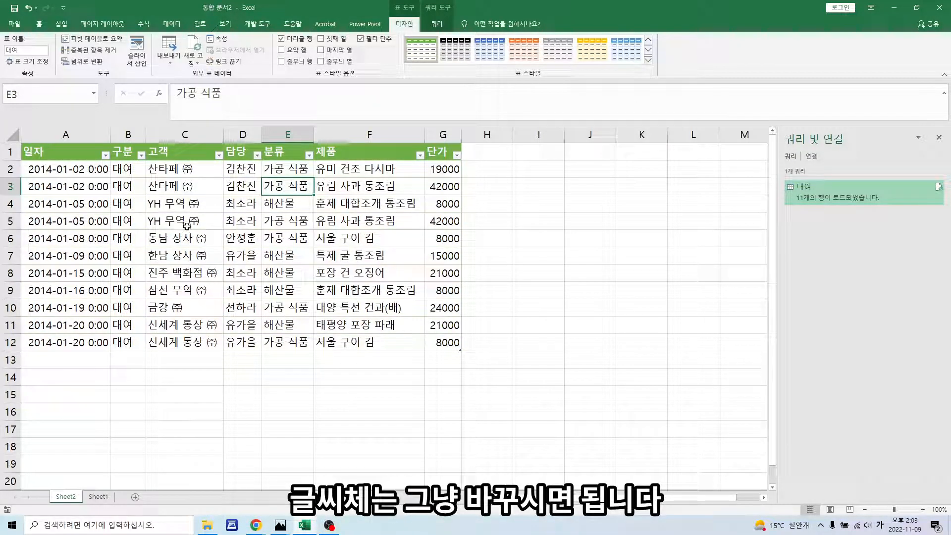
click(367, 41)
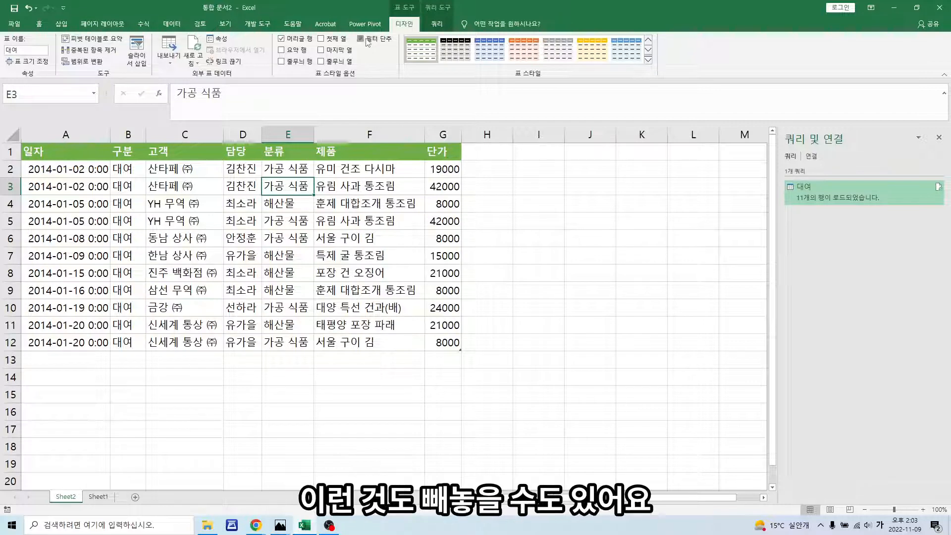
click(367, 41)
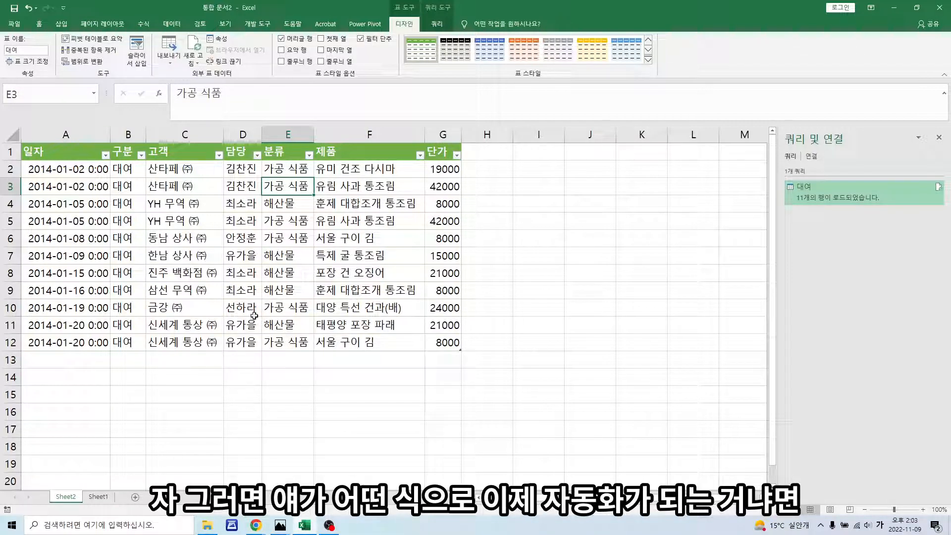
Step: Rename the Sheet2 query sheet to 대여
right_click(76, 498)
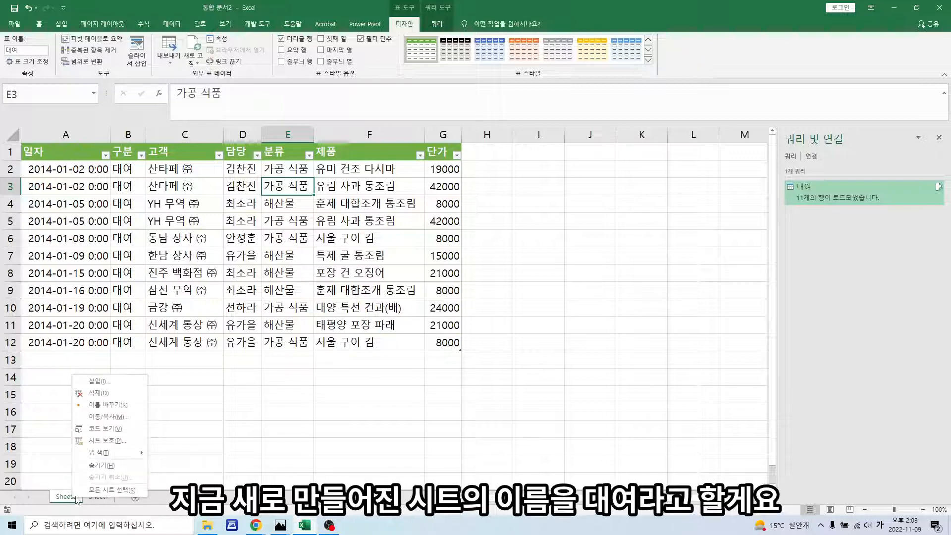
click(112, 405)
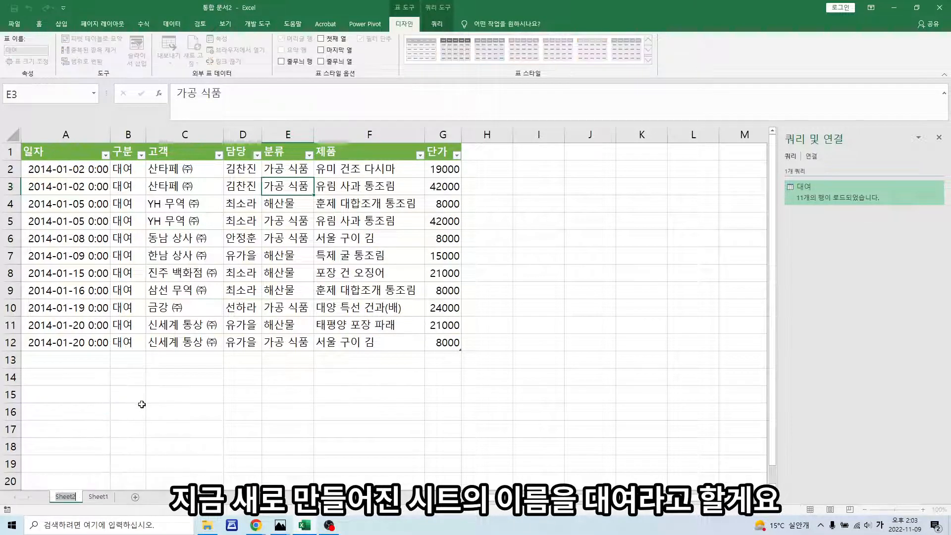
text(대여)
click(142, 405)
Step: Rename Sheet1 to RAW and move it ahead of the 대여 sheet
right_click(90, 497)
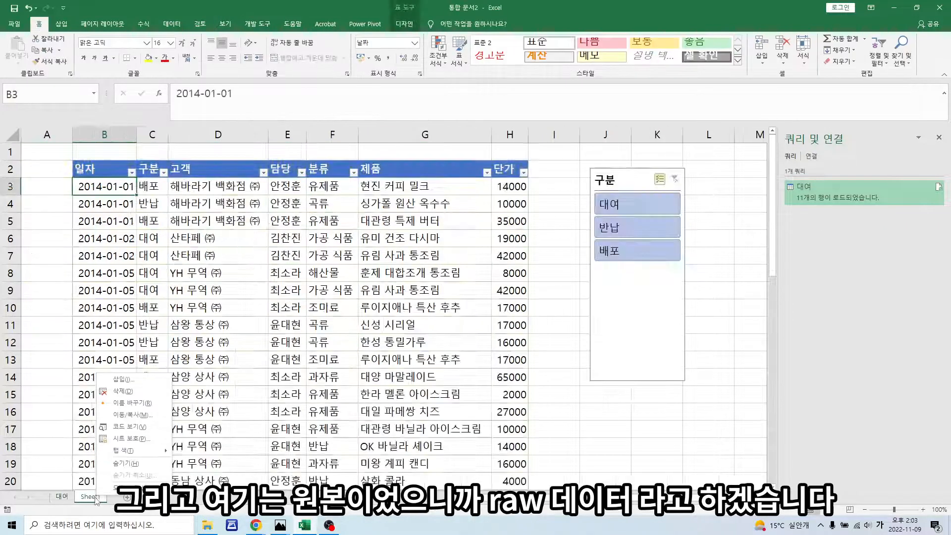
click(133, 403)
key(Hangul)
text(RAW)
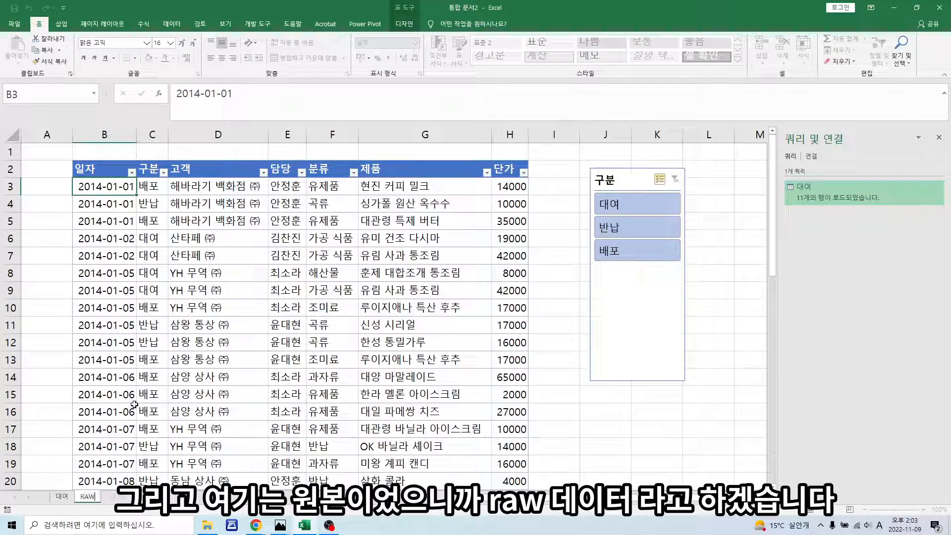
key(Return)
click(63, 497)
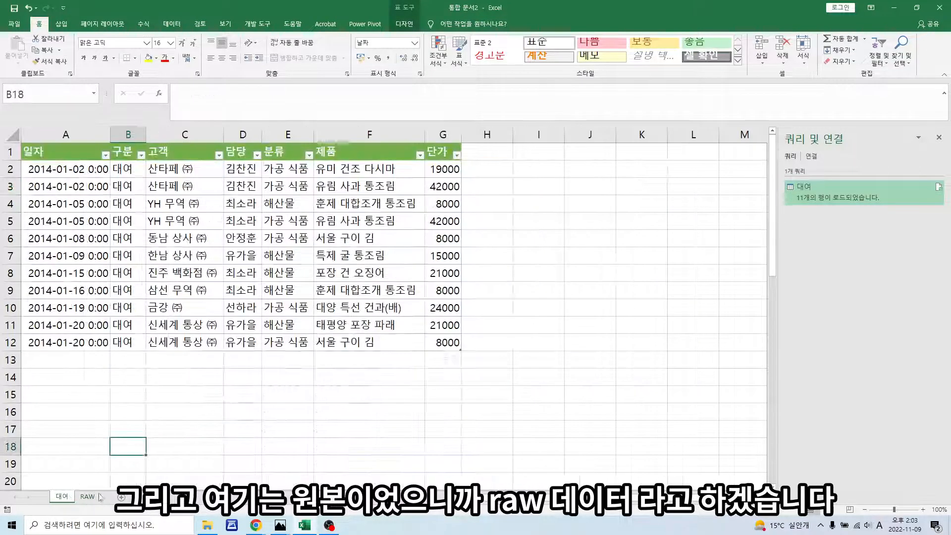
drag(87, 497, 78, 499)
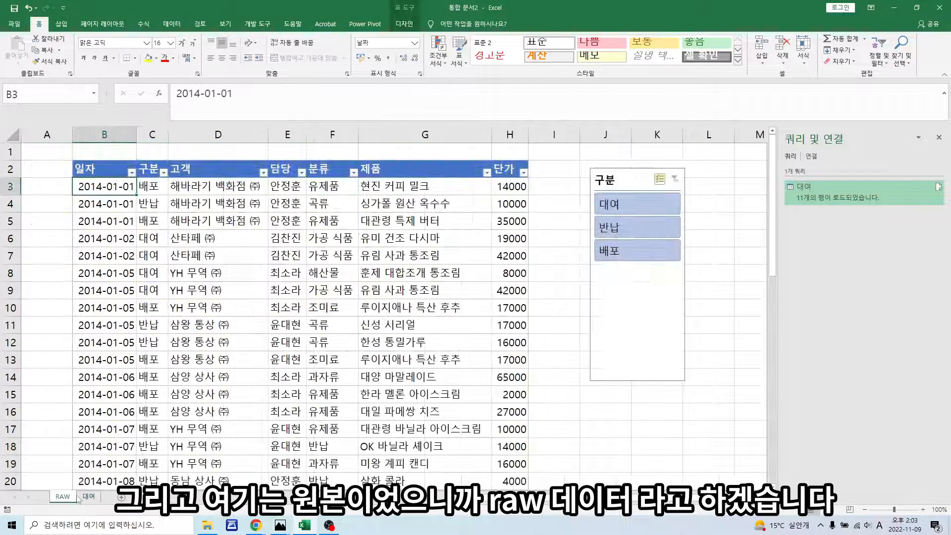
Step: Test extending the RAW table past H49 with Tab, then undo so it ends at row 49
click(246, 325)
scroll(246, 320, down, 18)
scroll(246, 320, up, 6)
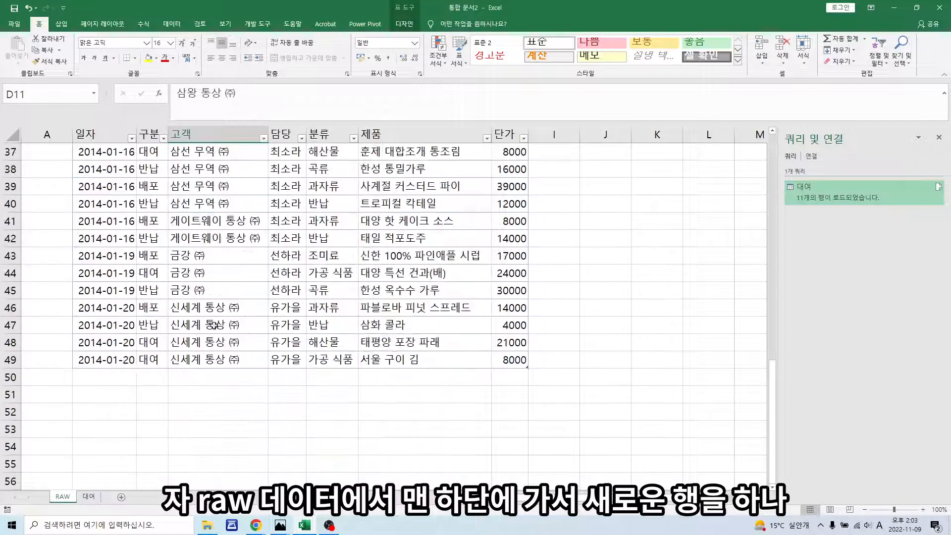
click(215, 354)
click(133, 361)
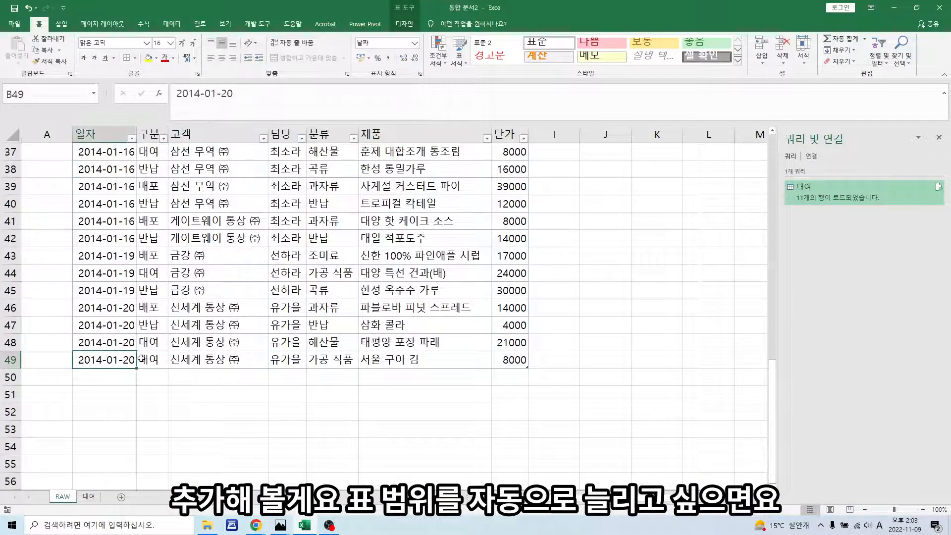
click(502, 357)
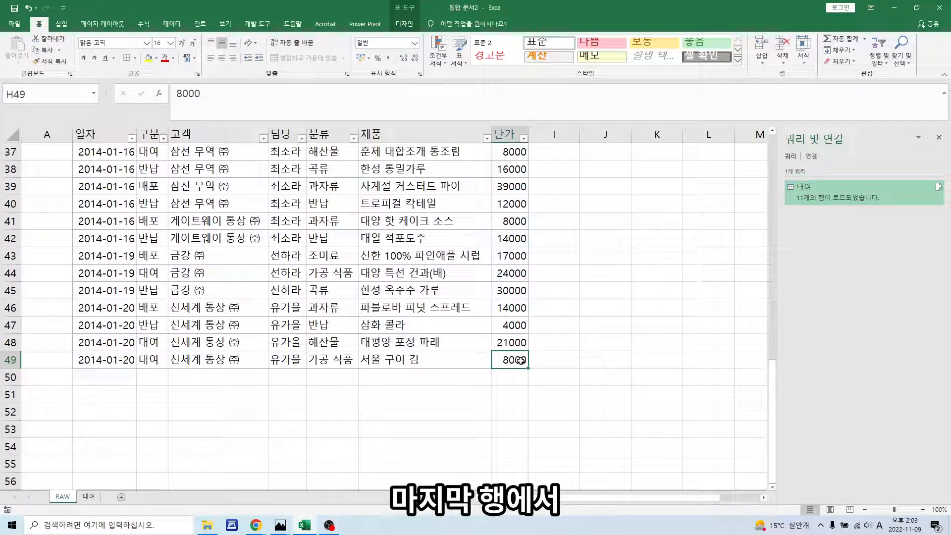
key(Tab)
click(523, 360)
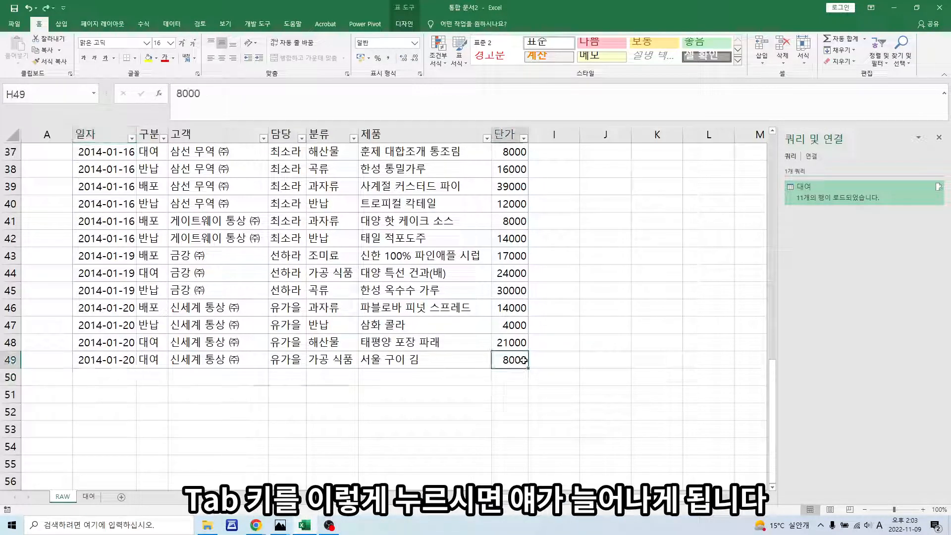
key(Tab)
key(ctrl+z)
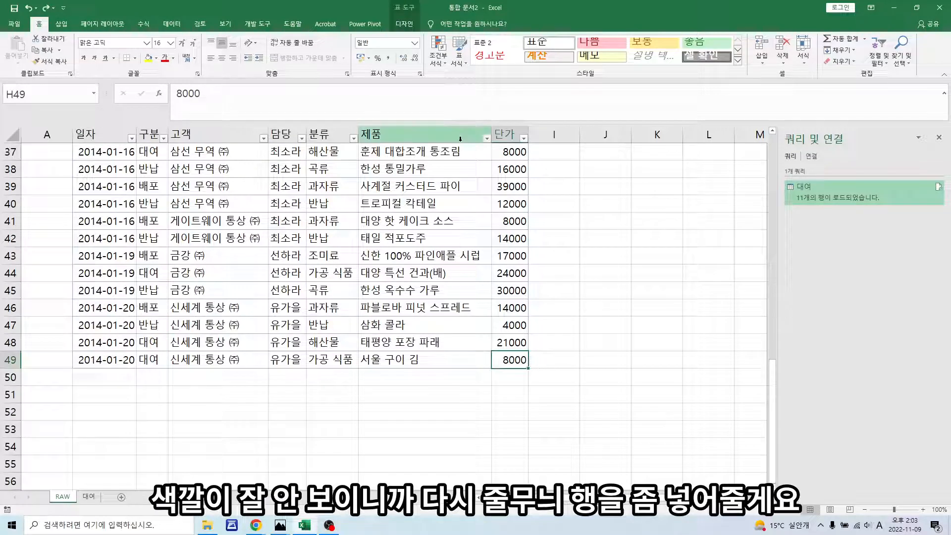
Step: Turn Banded Rows back on for the RAW table
click(405, 24)
click(282, 61)
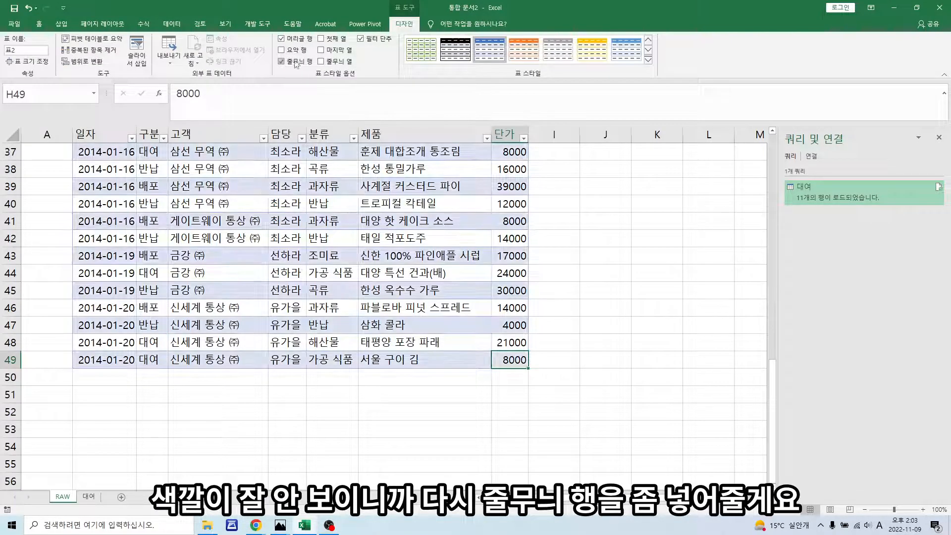
click(511, 343)
click(513, 366)
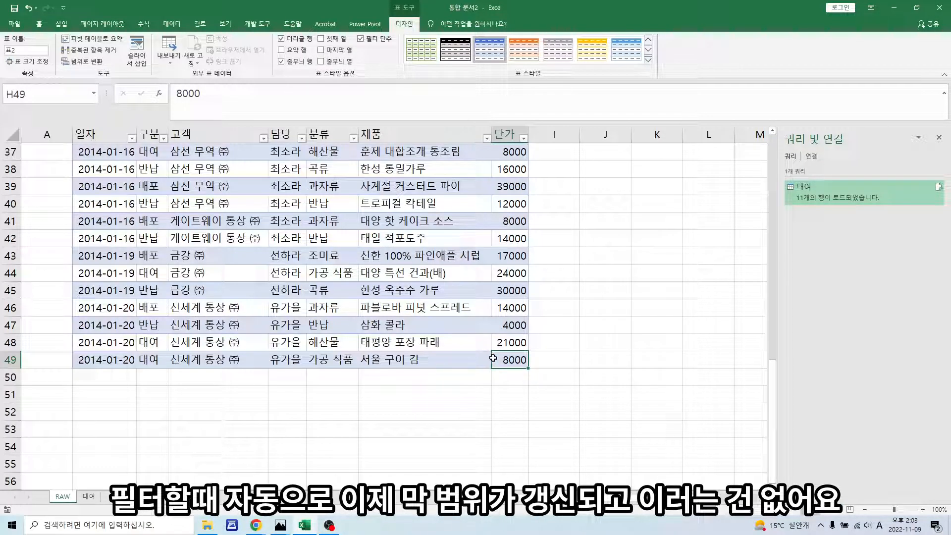
Step: Add row 50 to the RAW table with date 2022-11-09 and type 대여
key(Tab)
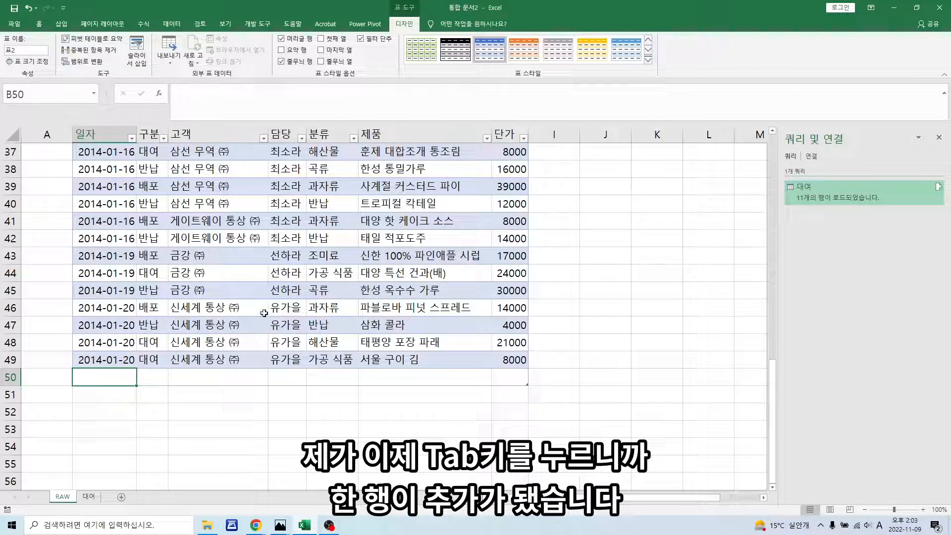
key(ctrl+semicolon)
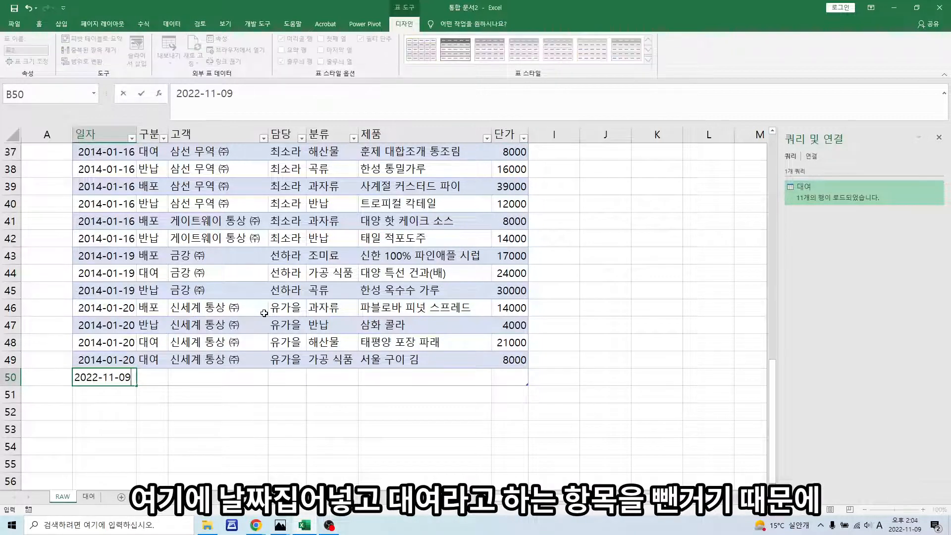
key(Tab)
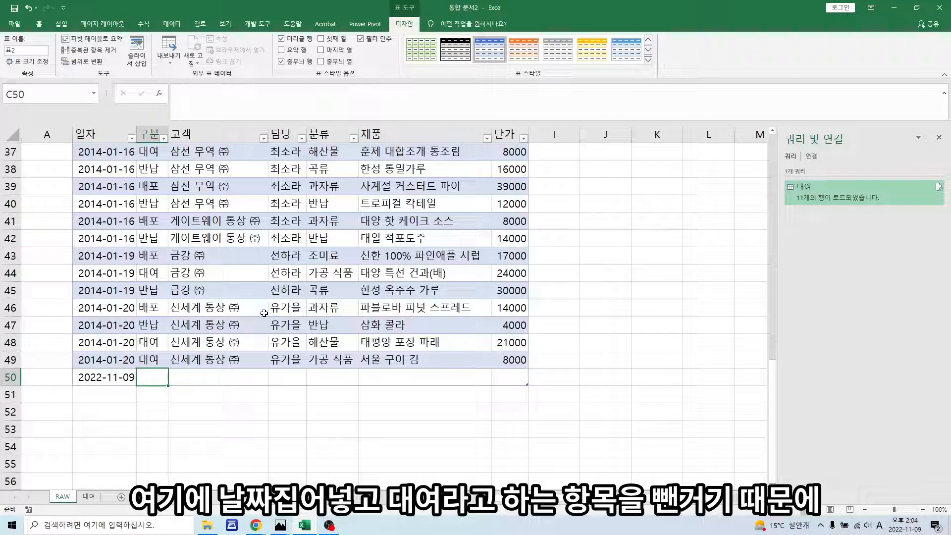
text(eo)
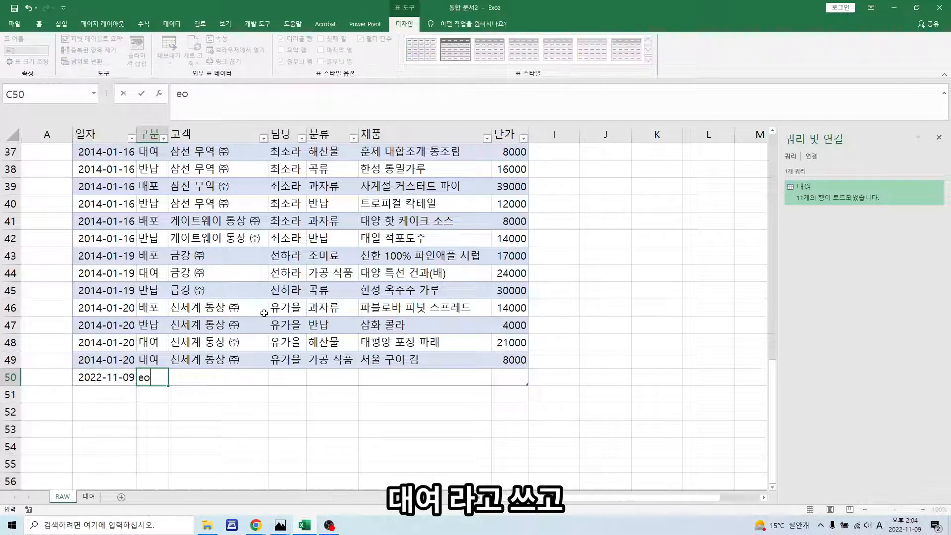
key(BackSpace)
key(BackSpace)
key(Hangul)
text(대여)
key(Tab)
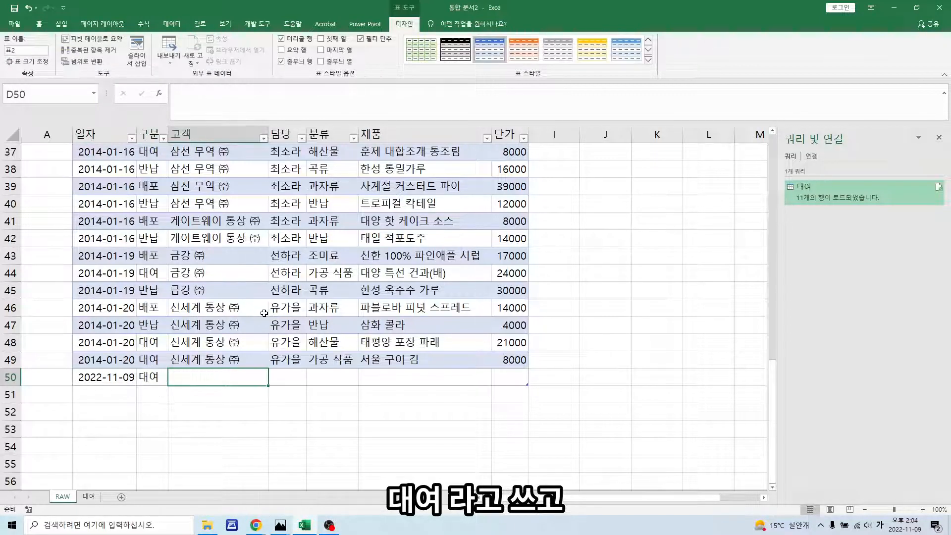
Step: Fill row 50 with a customer name, a staff name, 분류 1, 제품 ㅂ and 단가 2
text(홍길동)
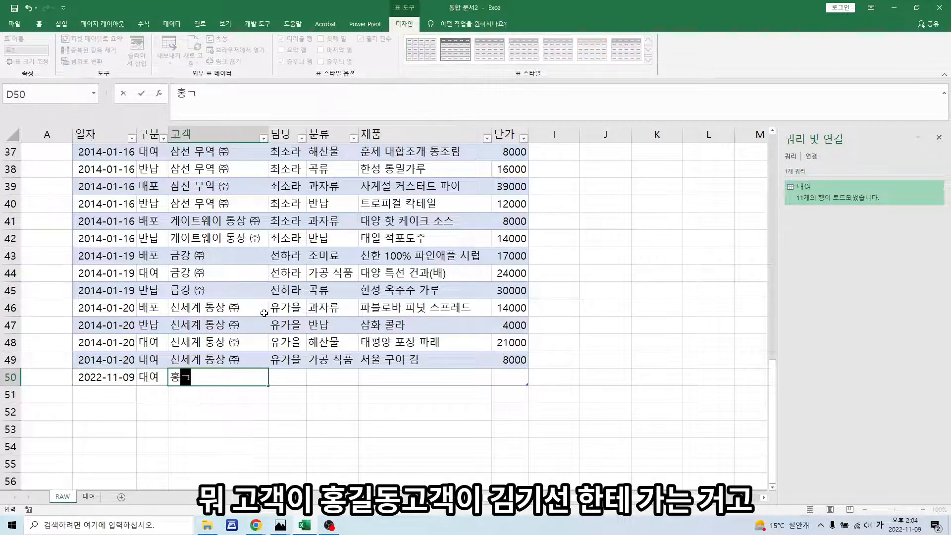
key(Tab)
text(김기)
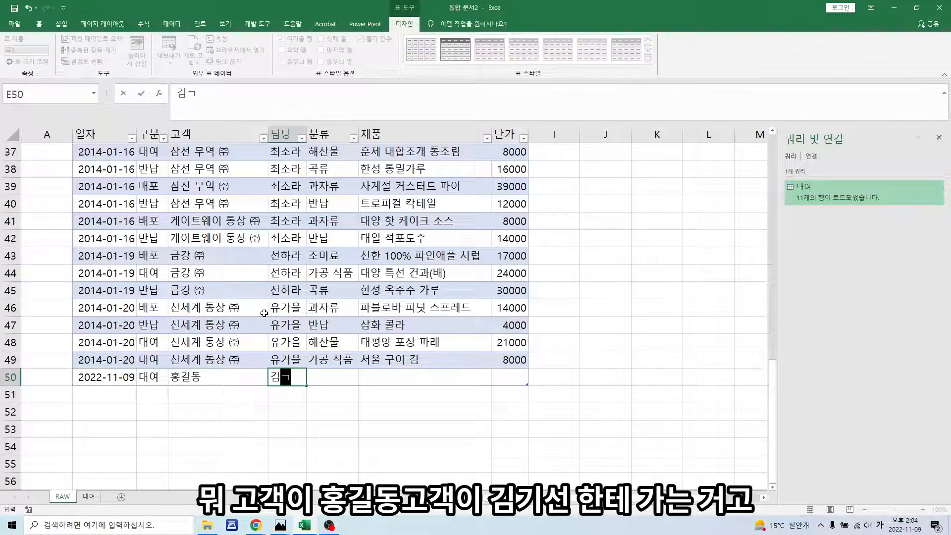
text(선)
key(Tab)
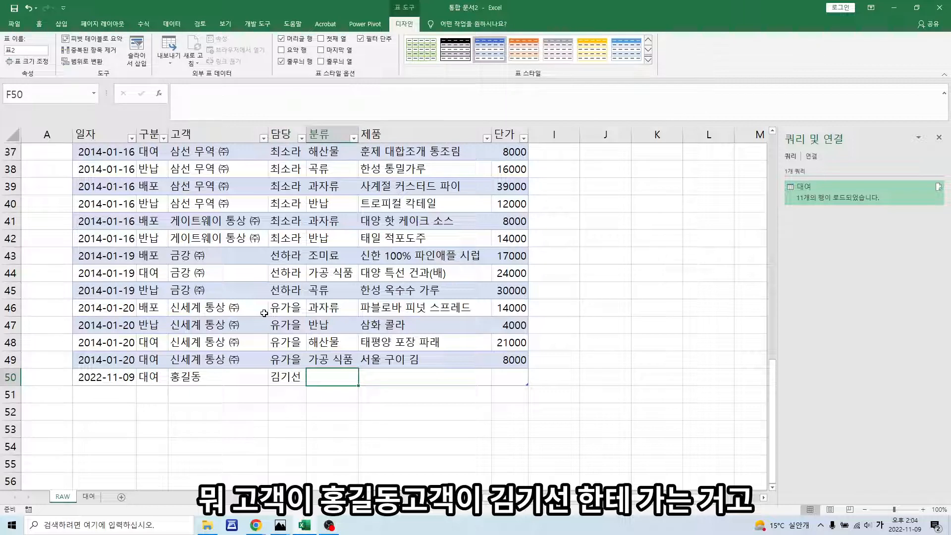
text(1)
key(Tab)
text(ㅂ)
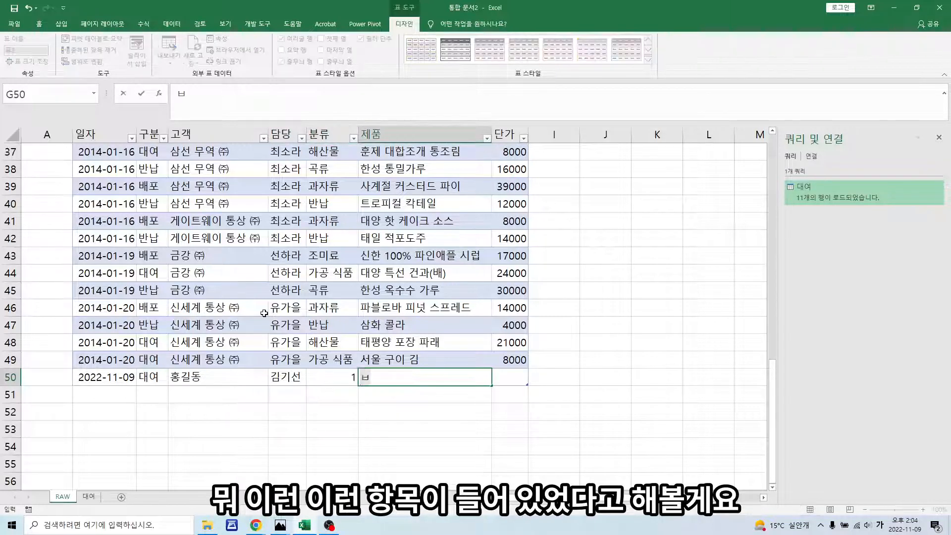
key(Tab)
text(2)
key(Return)
drag(386, 308, 419, 325)
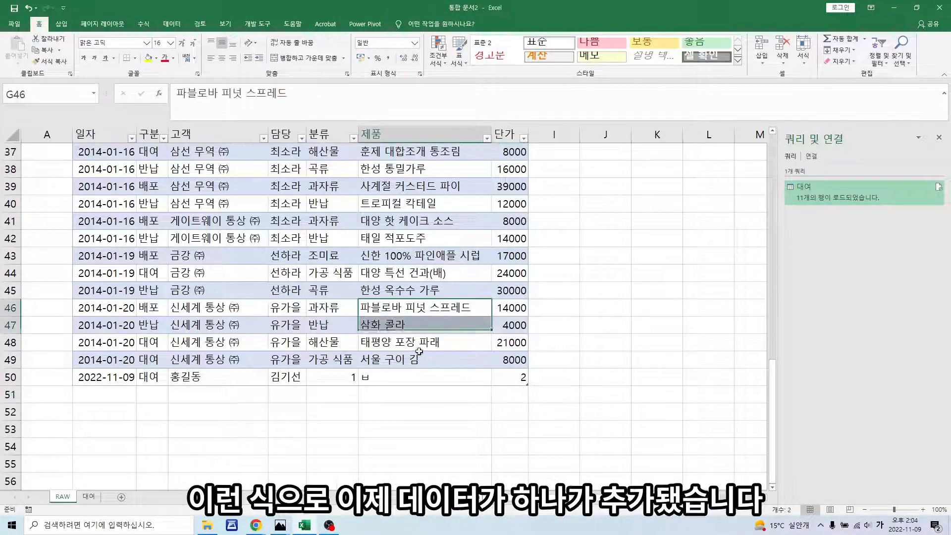
click(460, 353)
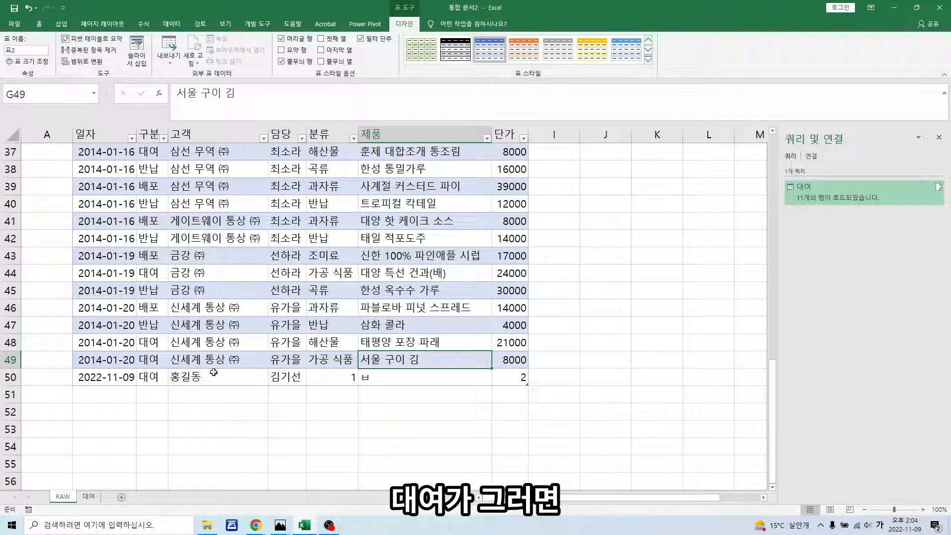
Step: Refresh the 대여 query table so the 2022-11-09 rental appears as row 13
click(89, 497)
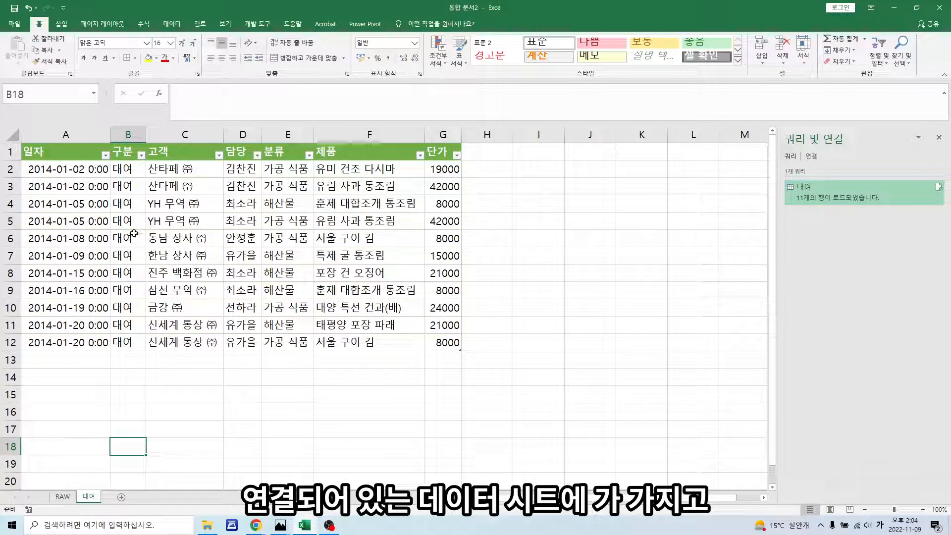
right_click(191, 260)
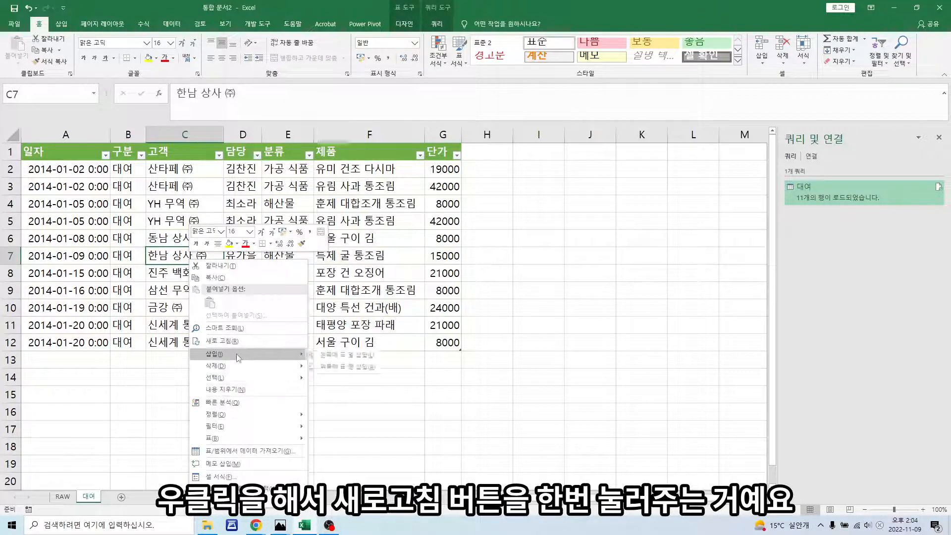
click(240, 341)
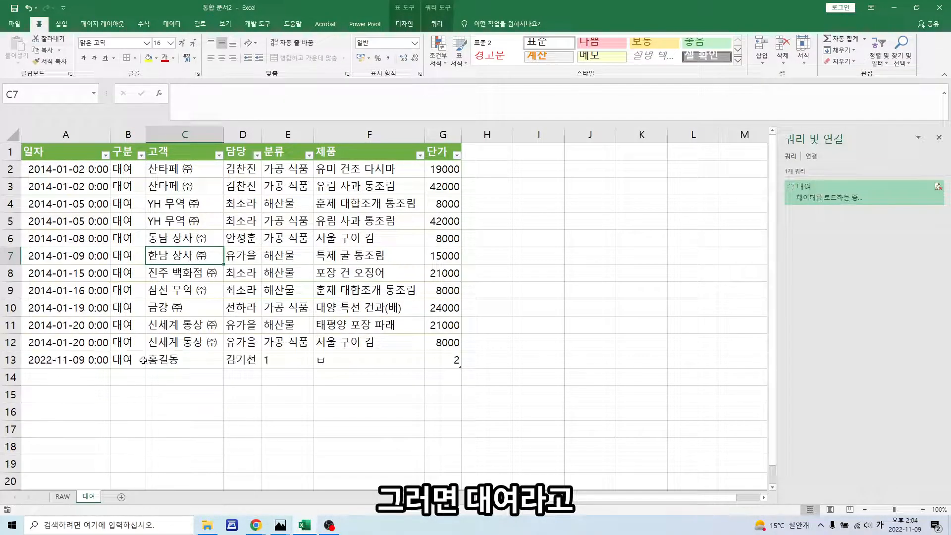
click(134, 359)
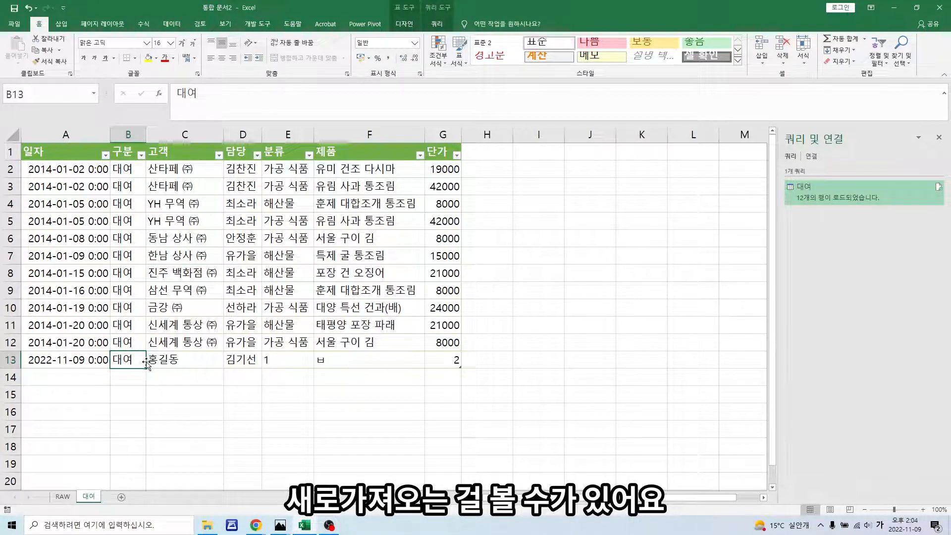
Step: Copy RAW range B39:H47 and paste it at B51 as rows 51–59
click(62, 496)
click(152, 310)
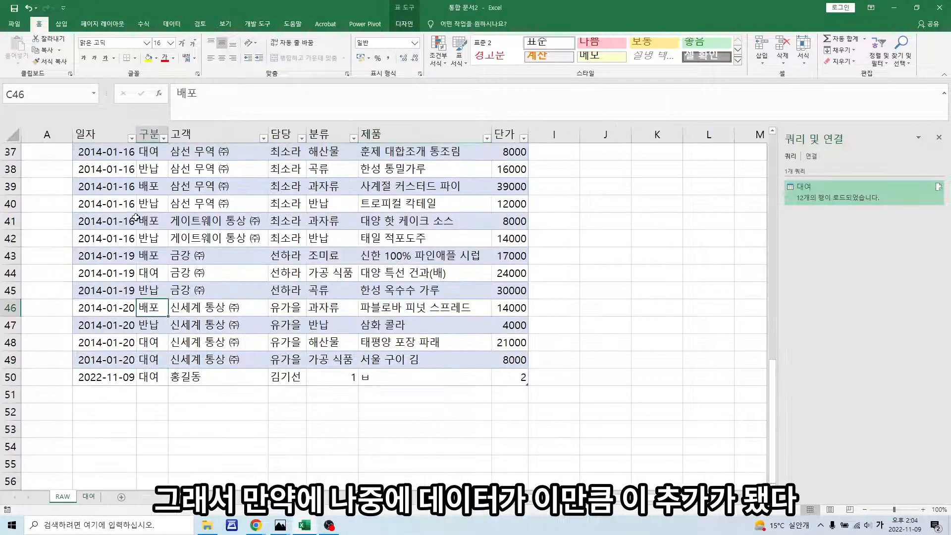
click(91, 186)
drag(128, 190, 503, 337)
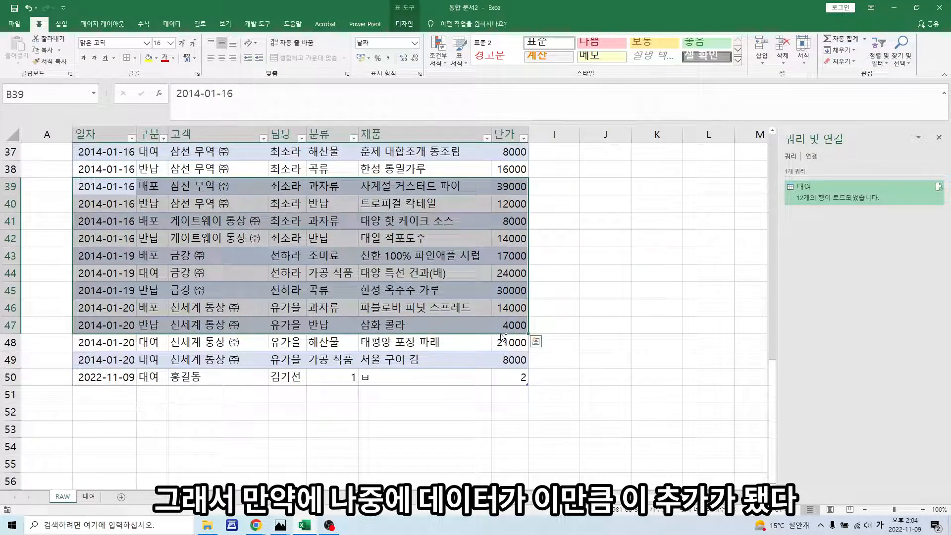
key(ctrl+c)
click(124, 394)
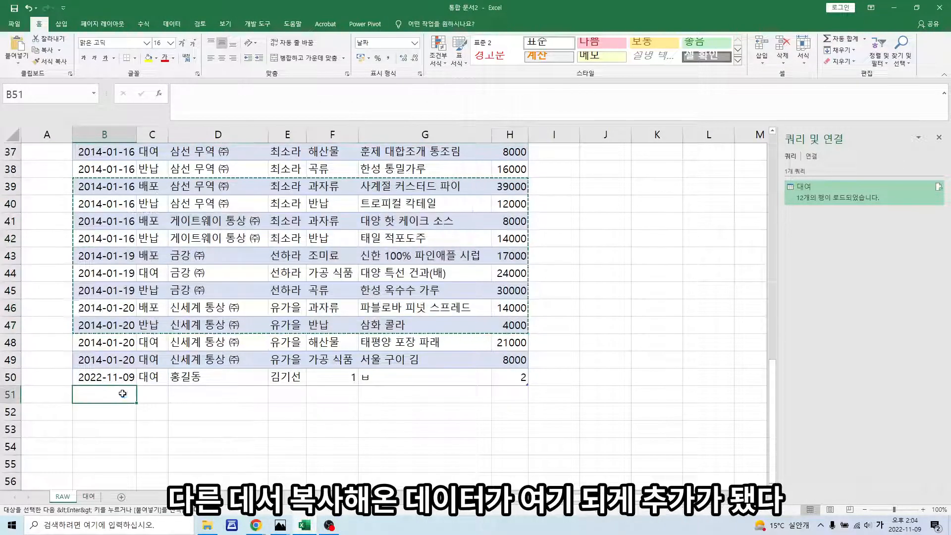
key(ctrl+v)
Step: Check the pasted rows 51–59, then return to the 대여 sheet
click(218, 327)
scroll(218, 327, down, 4)
click(452, 291)
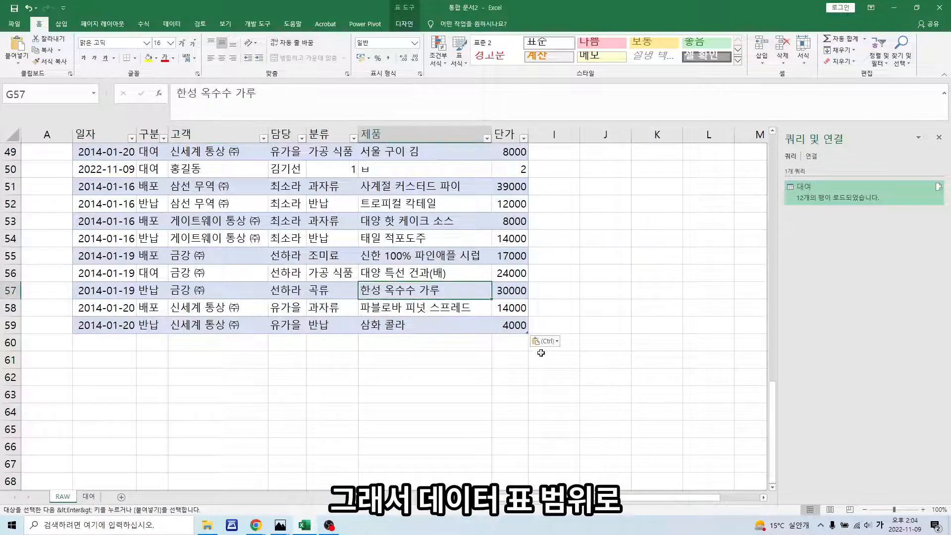
click(510, 308)
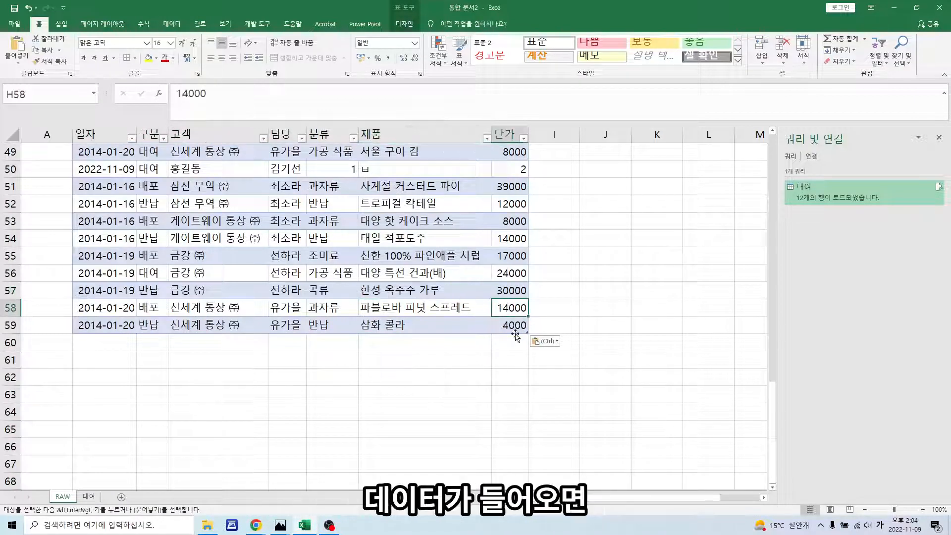
click(440, 298)
click(89, 496)
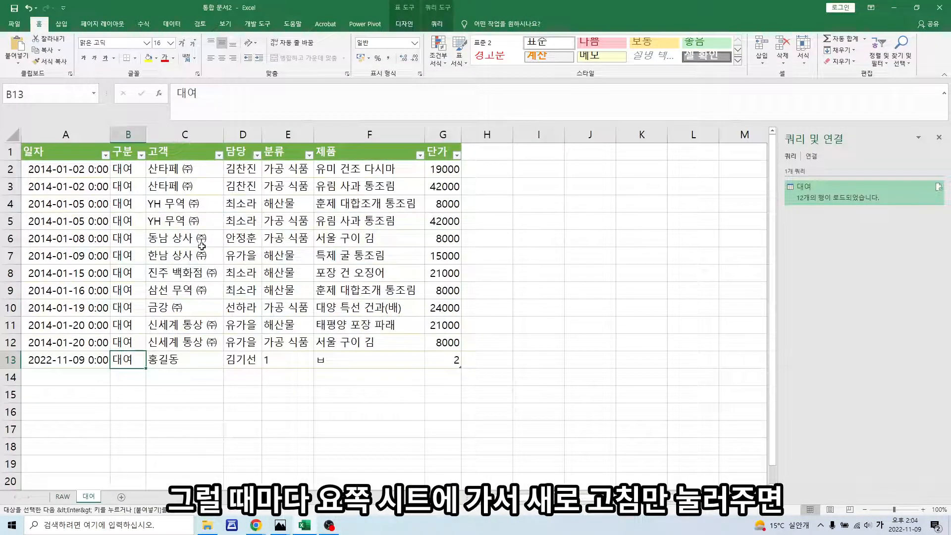
Step: Refresh the 대여 query and inspect the new row 14, the 2014-01-19 금강 rental
right_click(201, 242)
click(228, 327)
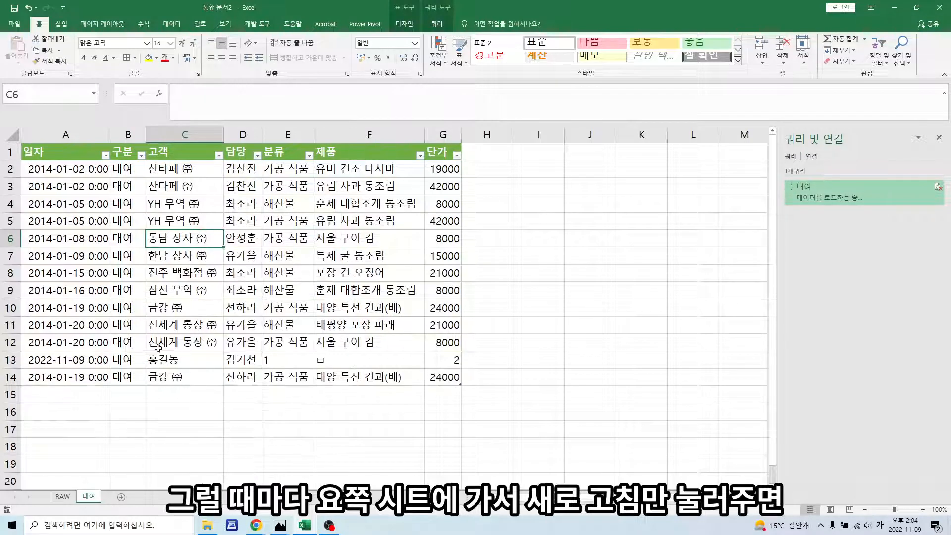
scroll(124, 317, down, 2)
click(69, 274)
drag(77, 276, 346, 273)
click(318, 262)
scroll(231, 255, up, 2)
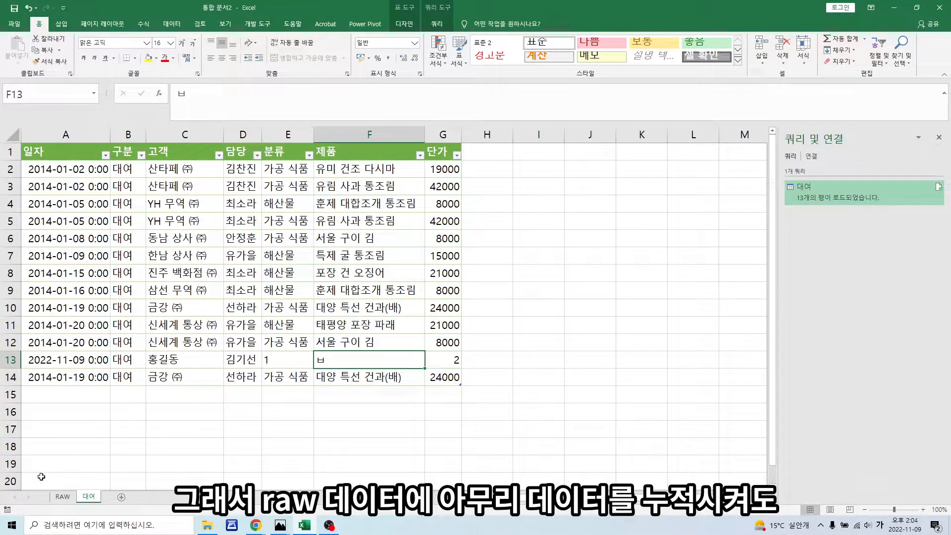
Step: Check the RAW sheet, then refresh the 대여 query again, confirming 13 loaded rows
click(63, 496)
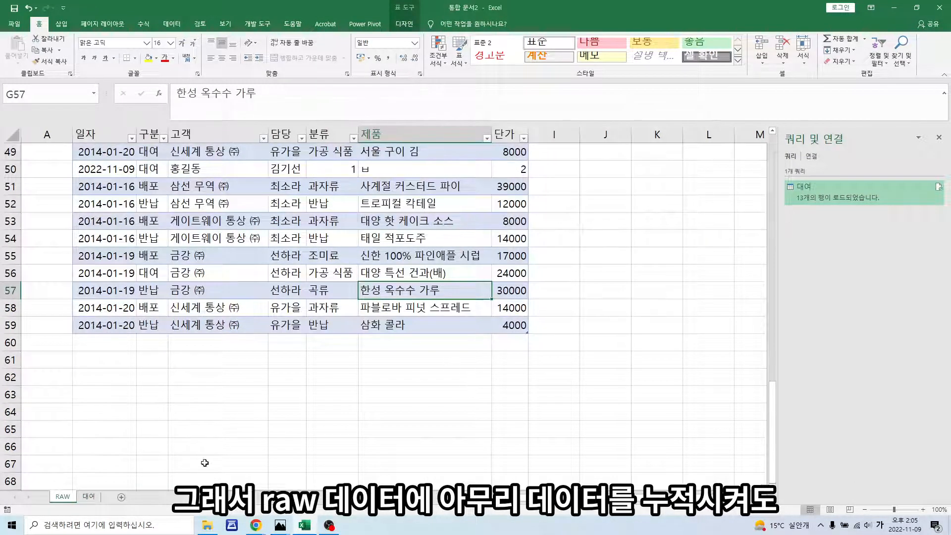
click(89, 496)
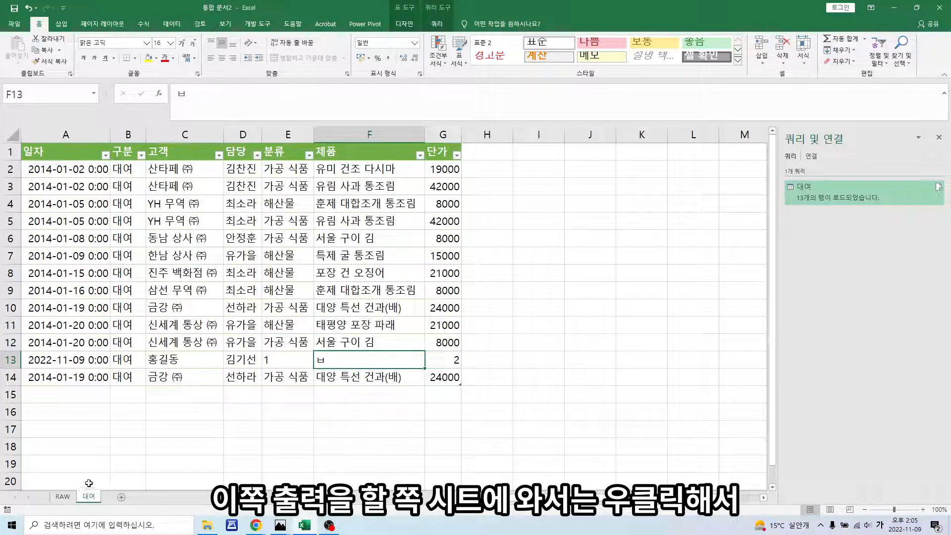
right_click(201, 245)
click(208, 327)
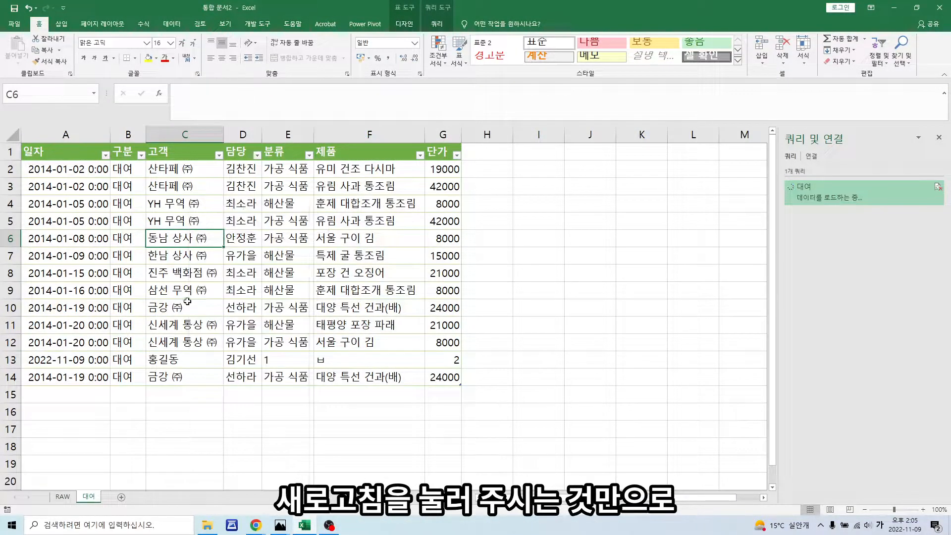
click(188, 301)
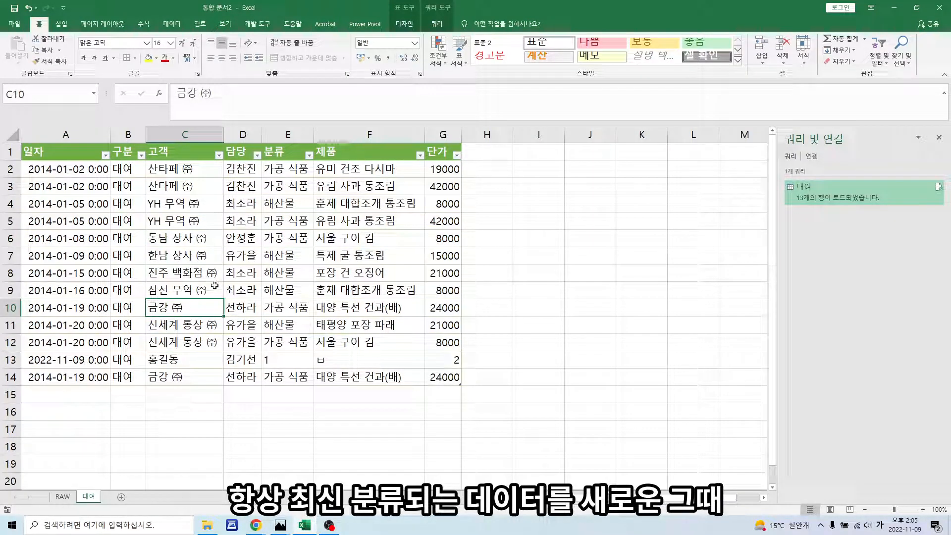
click(270, 246)
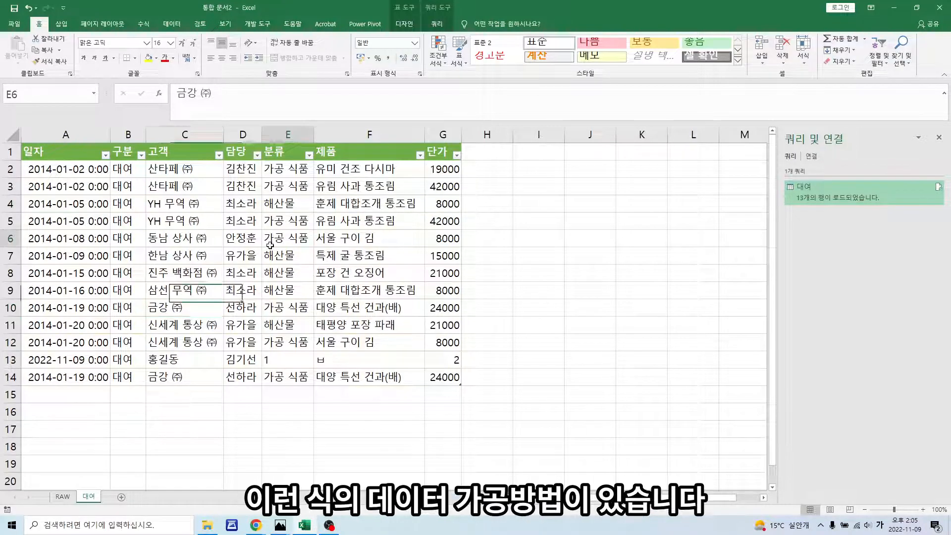
click(185, 204)
click(184, 242)
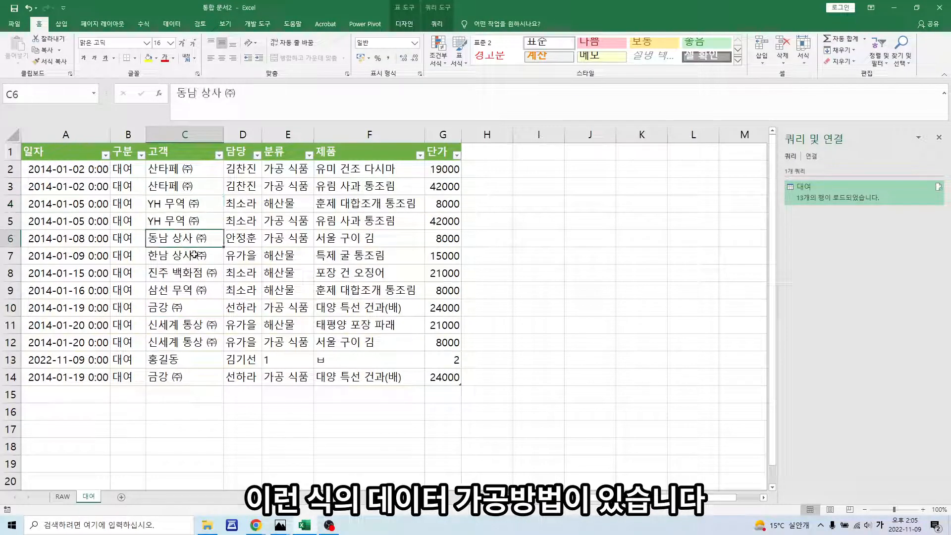